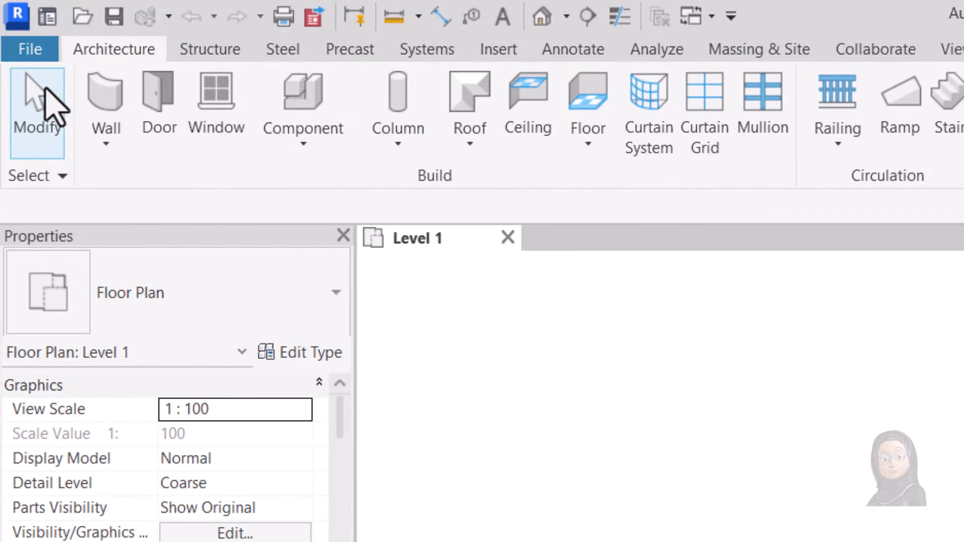
Start a Model In-Place family in the Generic Models category, keeping the name Generic Models 1.
click(301, 144)
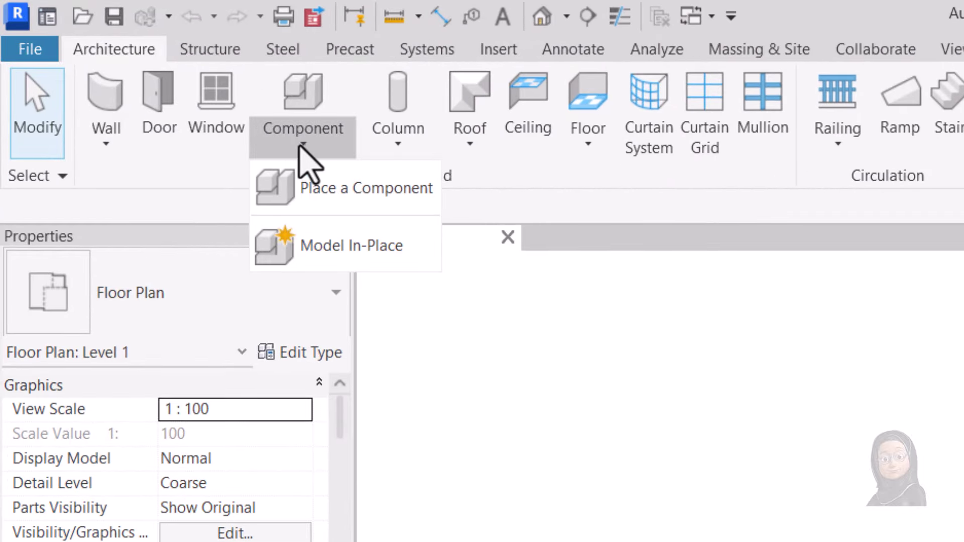
click(337, 245)
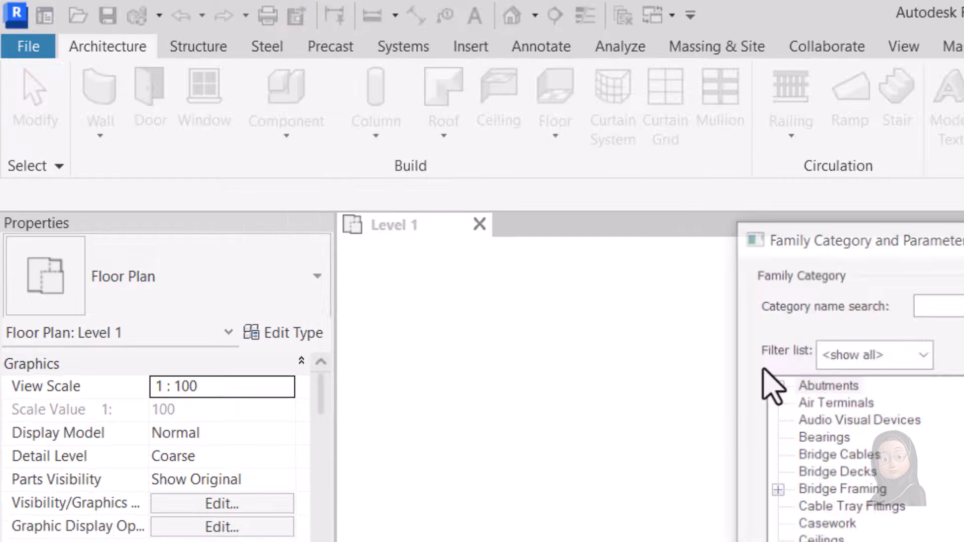
scroll(482, 251, down, 6)
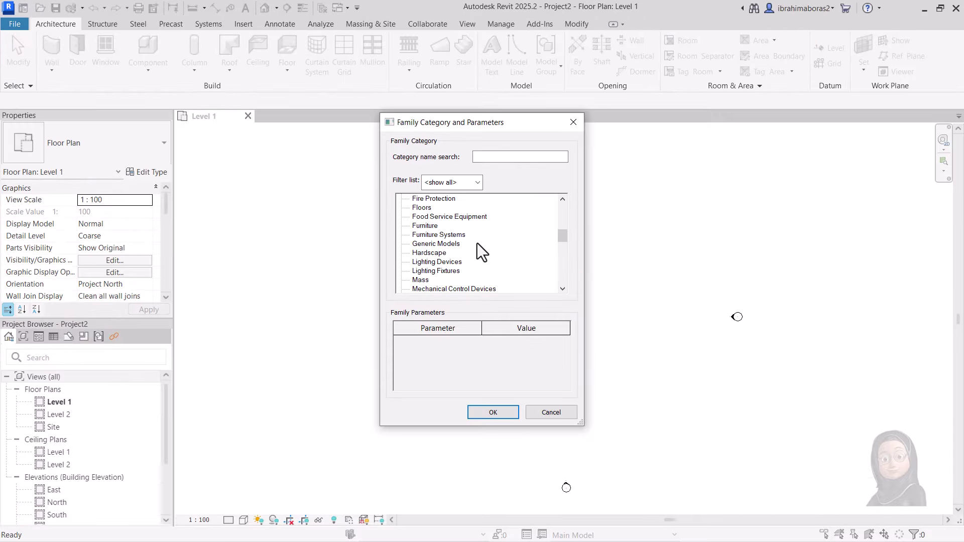
click(434, 245)
click(494, 413)
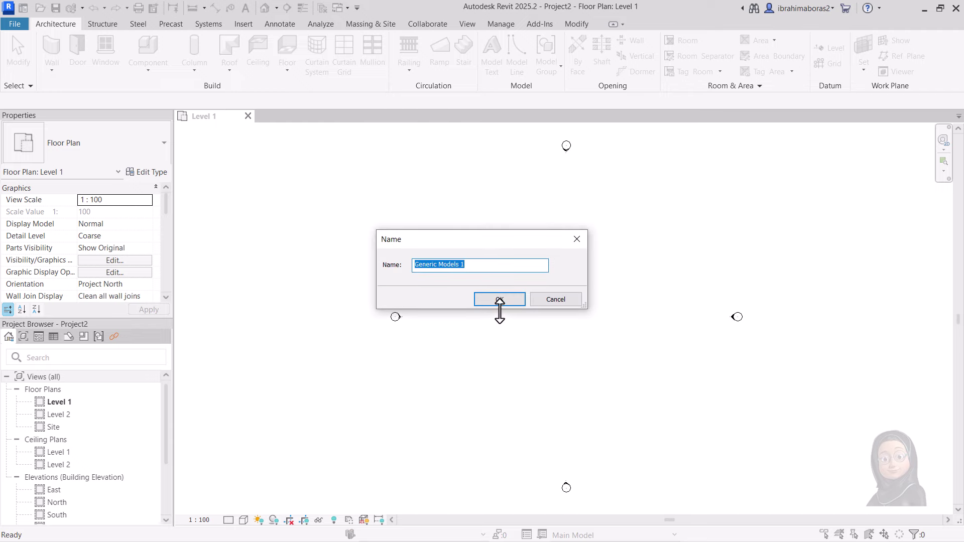
click(500, 300)
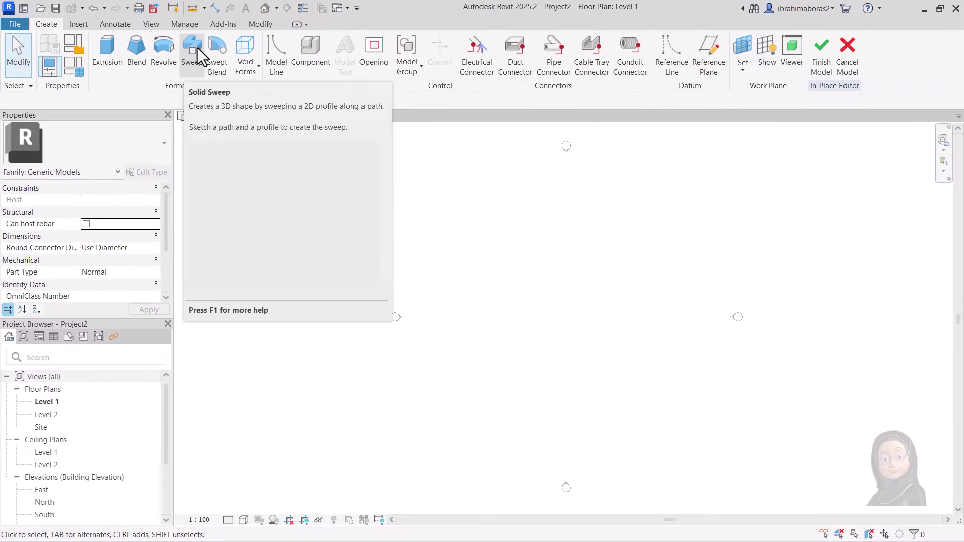
Start a solid sweep and sketch a three-line stepped path going down, right, then down.
click(198, 47)
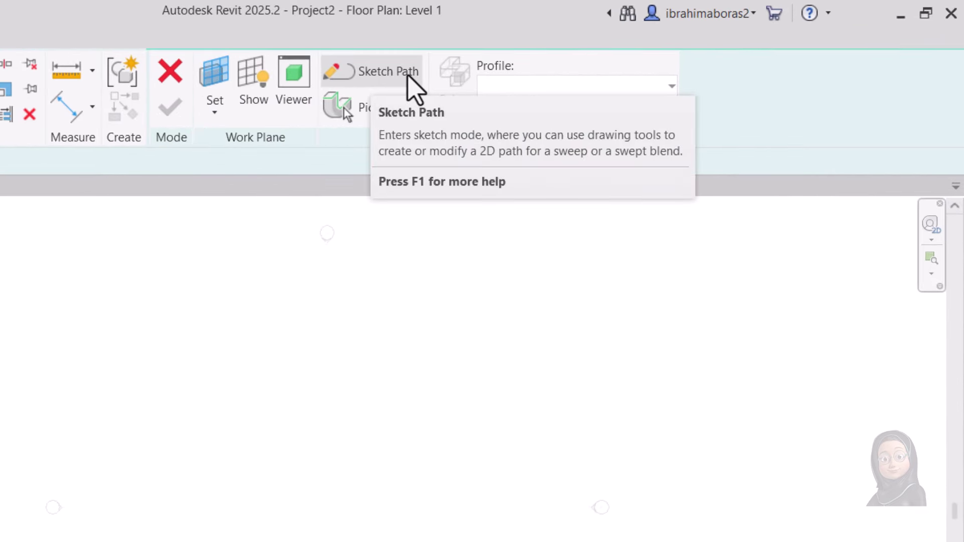
click(397, 80)
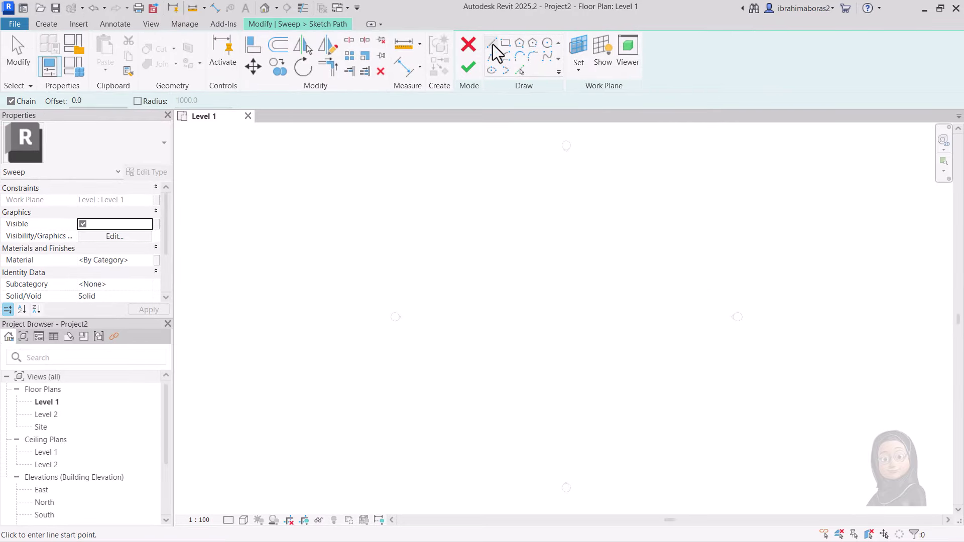
click(501, 230)
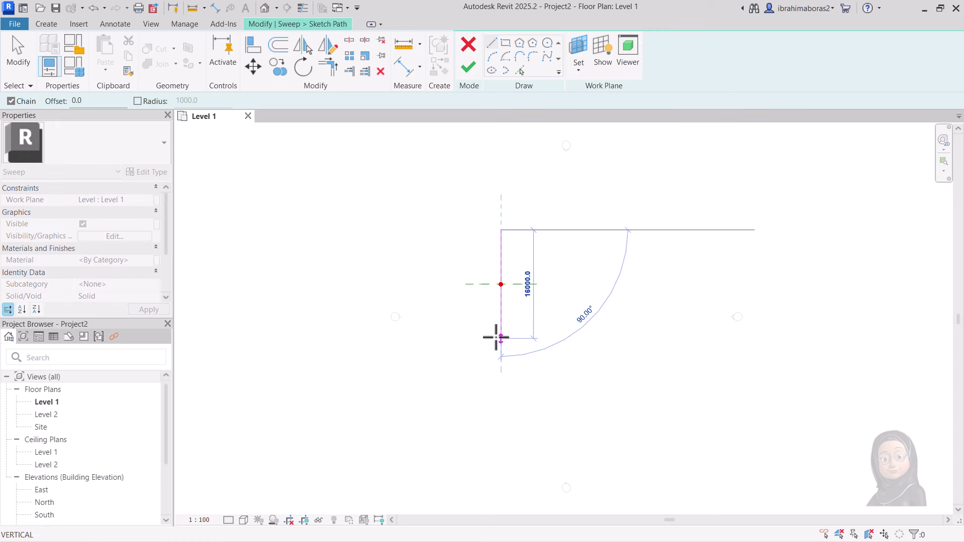
click(501, 338)
click(595, 338)
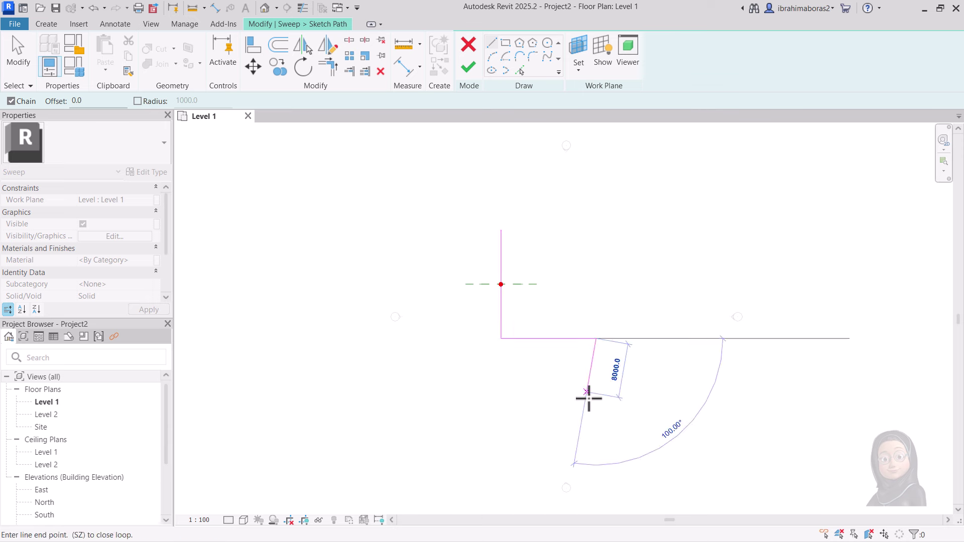
click(595, 439)
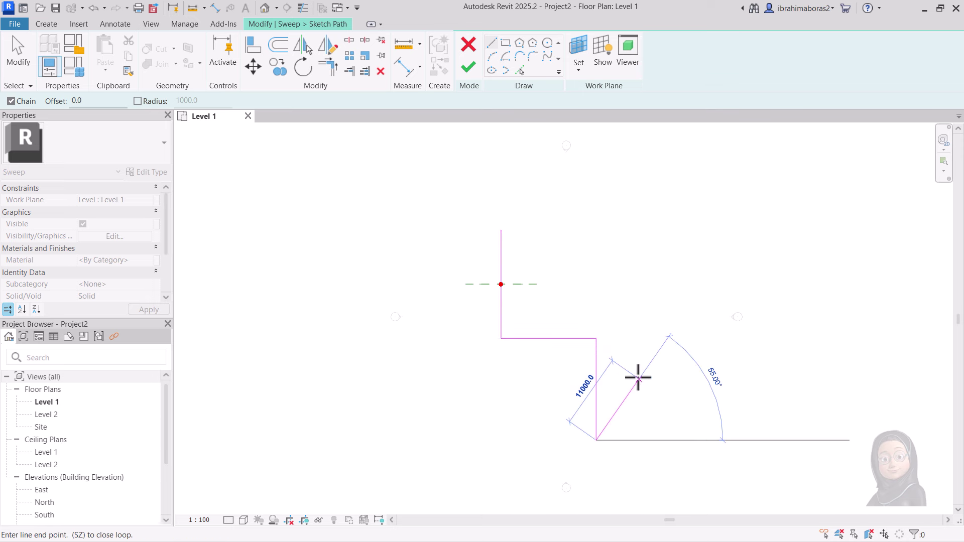
right_click(638, 378)
click(654, 188)
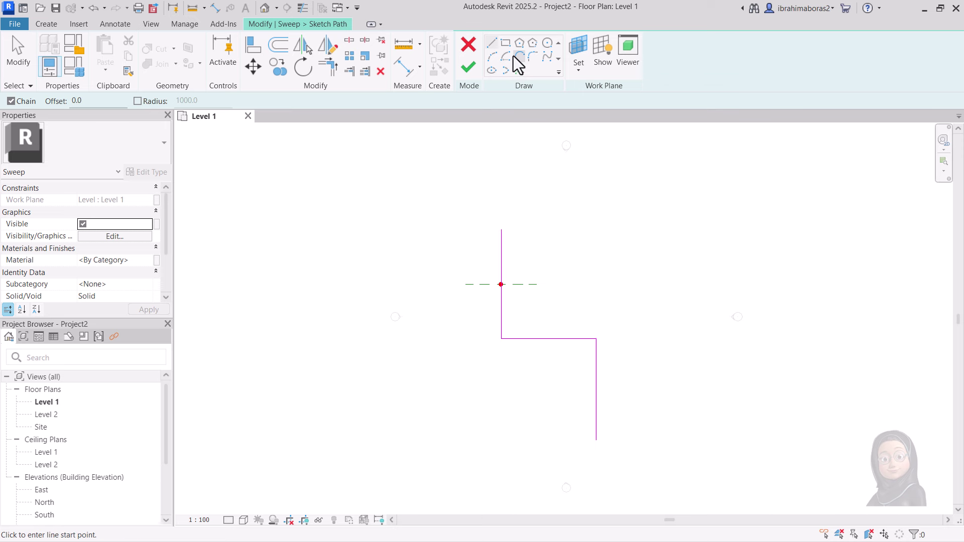
Round the upper and lower path corners with 5000-radius fillet arcs.
click(531, 57)
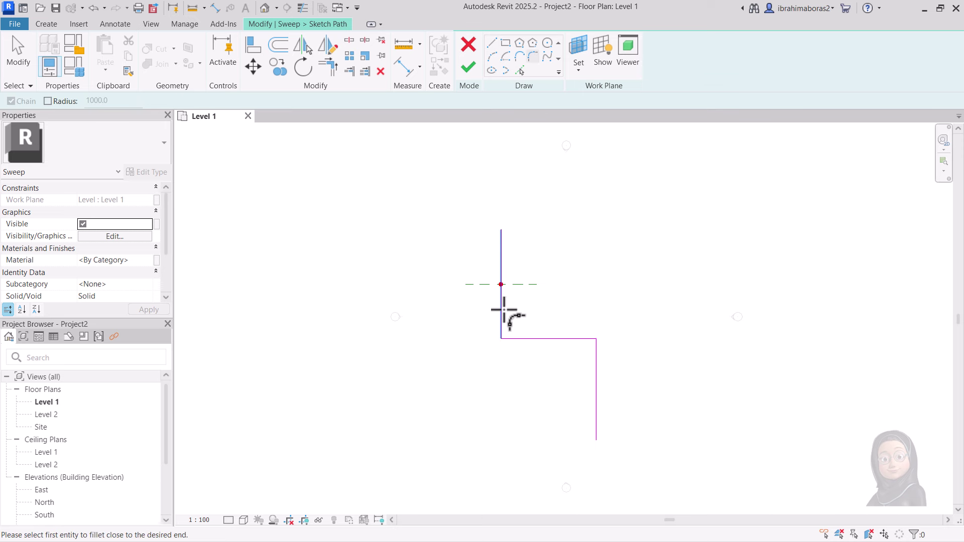
click(518, 339)
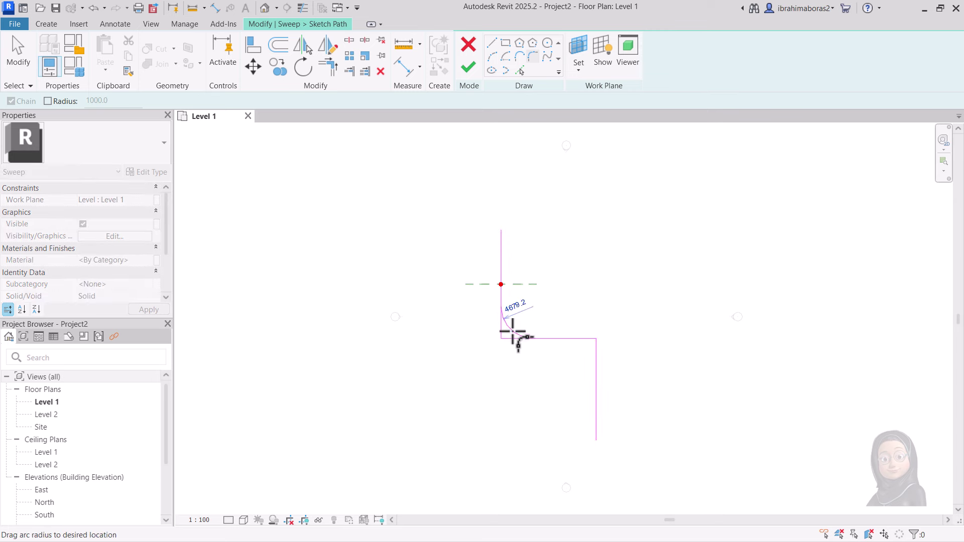
click(520, 339)
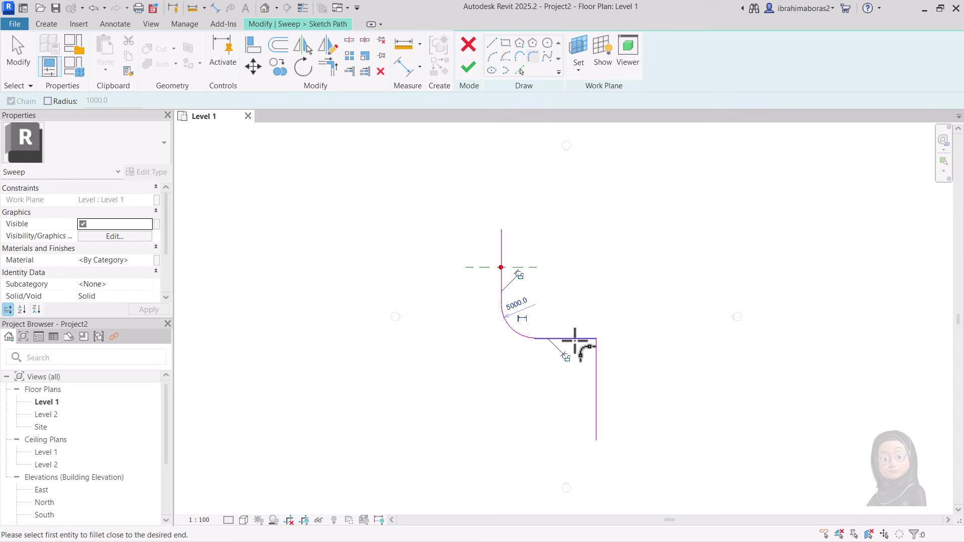
click(596, 379)
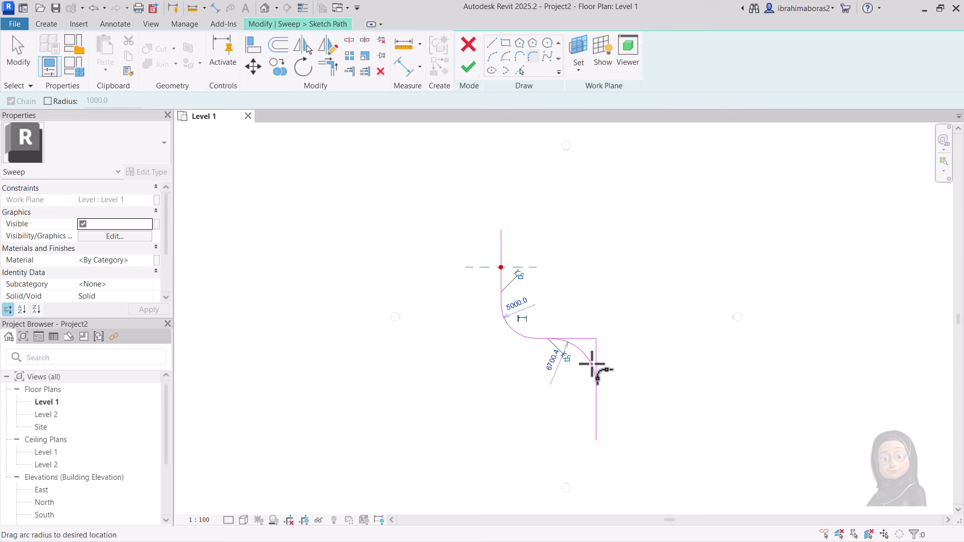
click(586, 355)
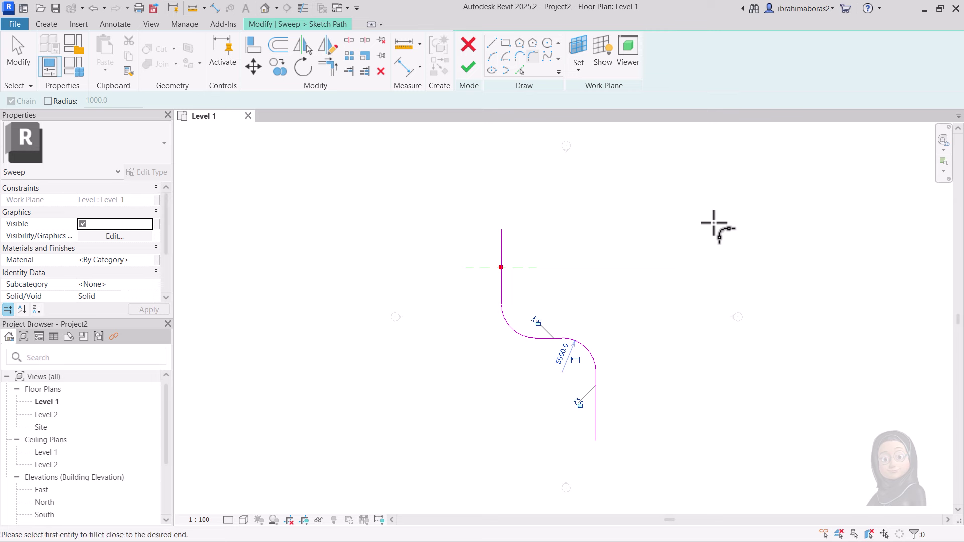
scroll(595, 359, up, 3)
scroll(591, 359, down, 2)
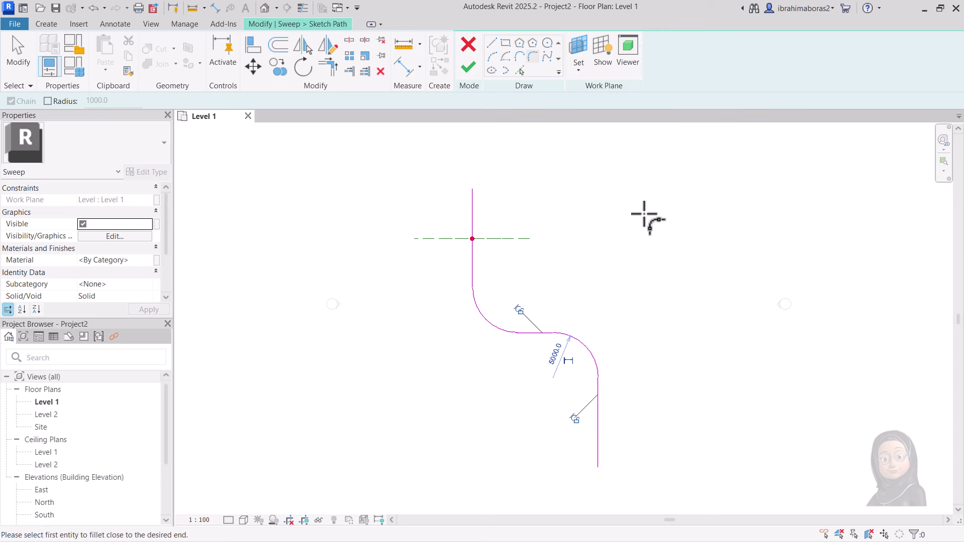
Finish the S-shaped path, view it in 3D, and set the sweep profile to <By Sketch>.
click(474, 70)
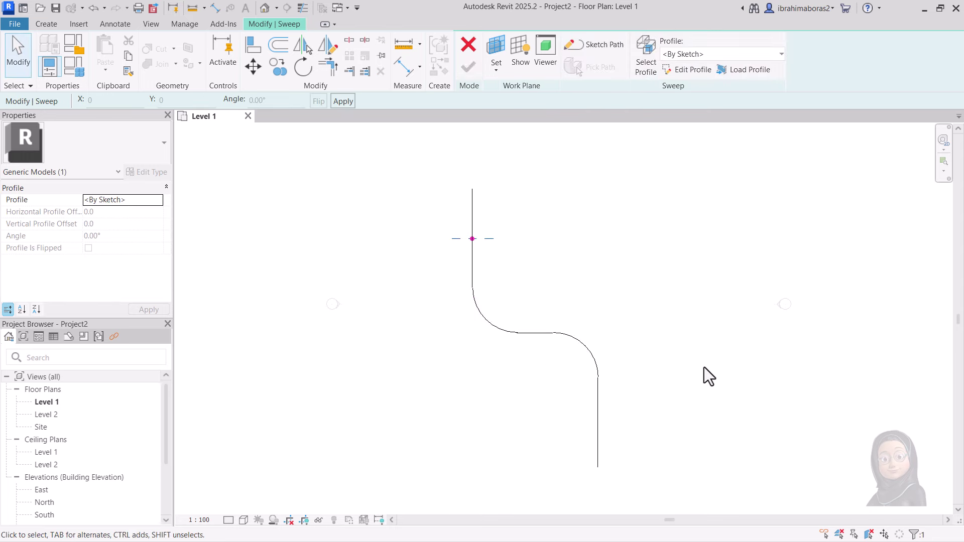
click(266, 8)
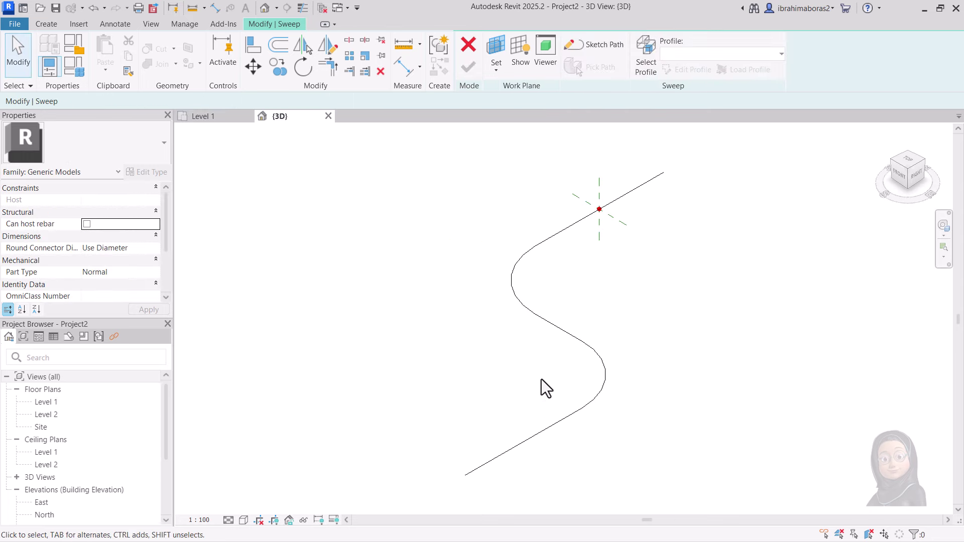
scroll(574, 280, up, 2)
scroll(574, 293, up, 1)
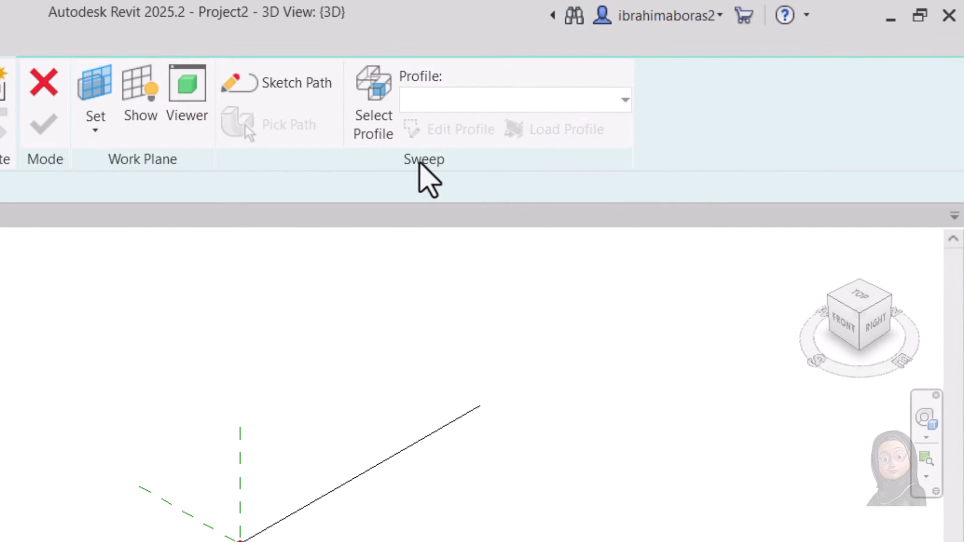
click(374, 132)
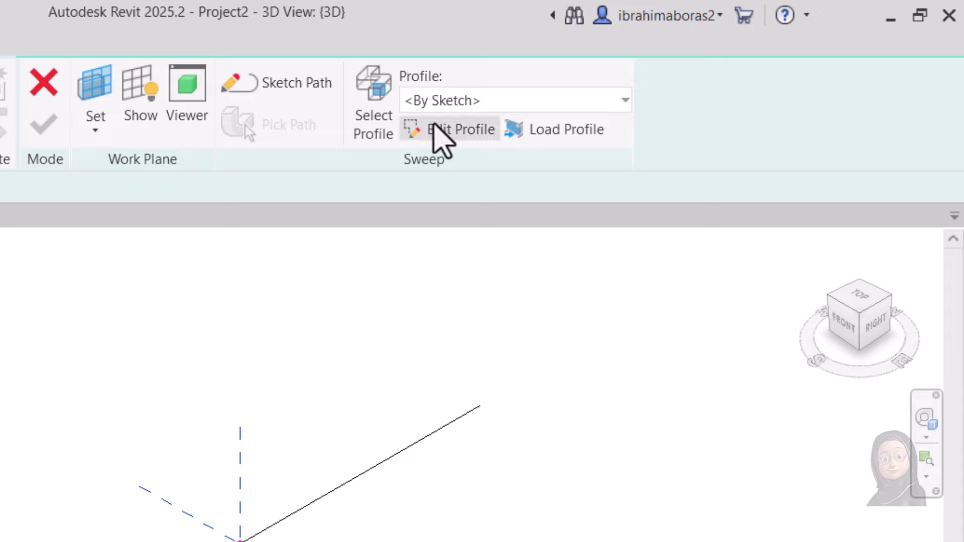
Sketch a 980-radius circular profile centred on the path's start point.
click(455, 131)
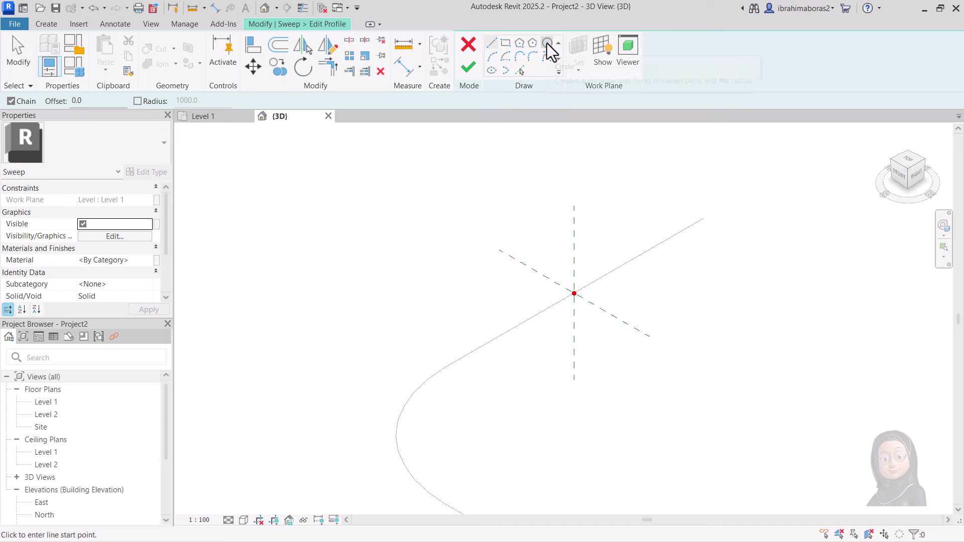
click(547, 43)
scroll(572, 291, up, 2)
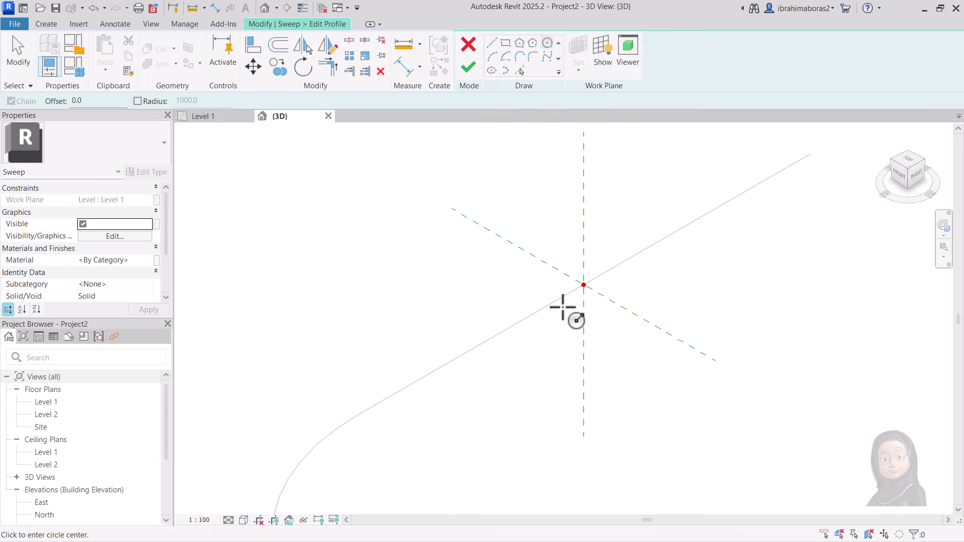
scroll(583, 286, up, 2)
click(599, 267)
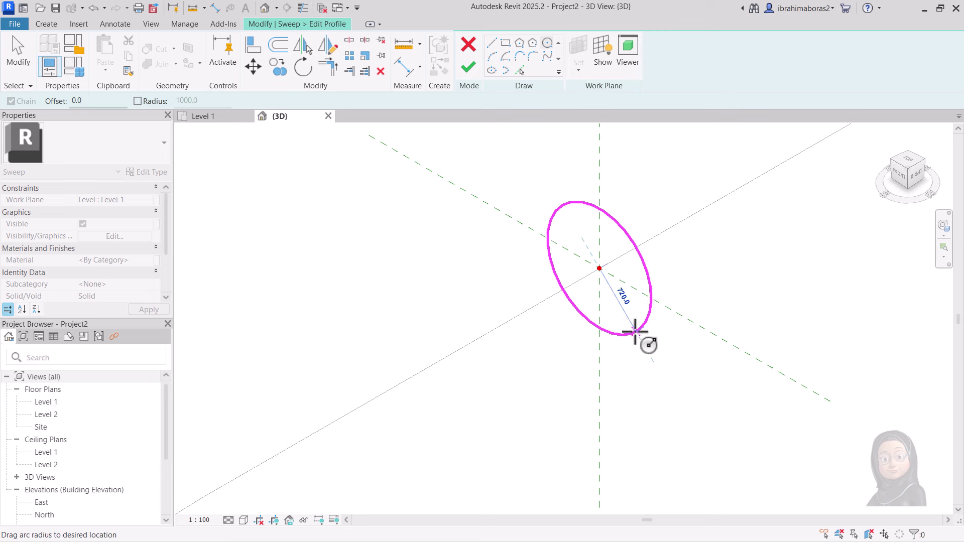
click(649, 355)
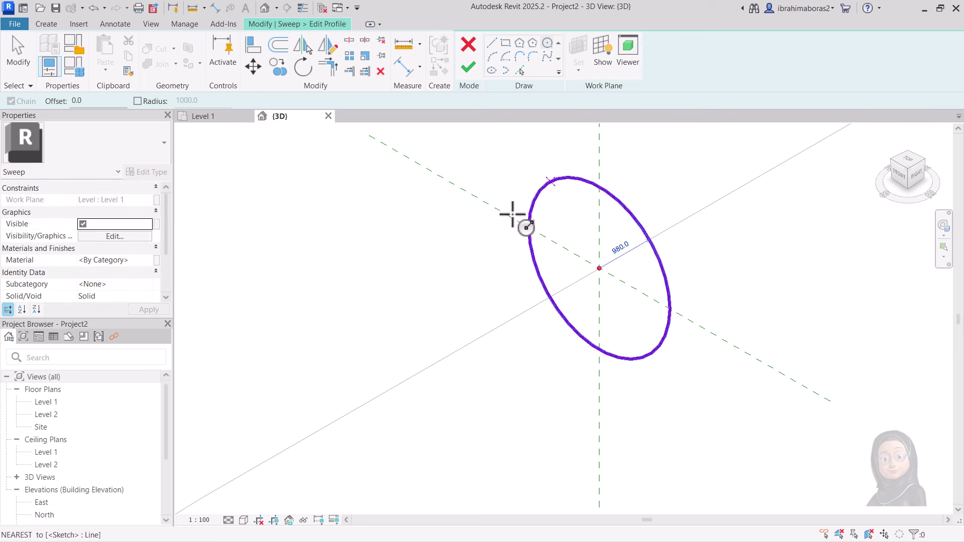
scroll(687, 267, down, 3)
scroll(688, 267, down, 3)
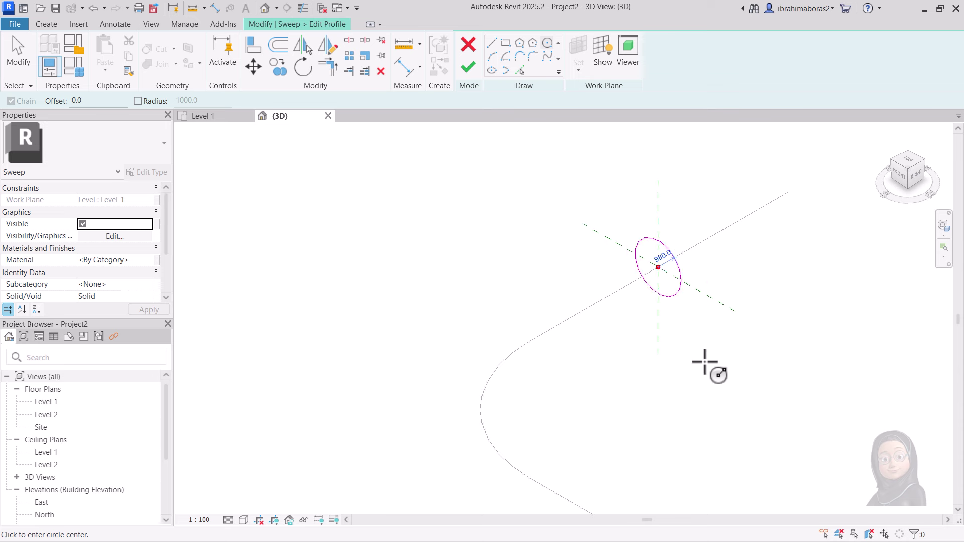
middle_drag(706, 370, 645, 286)
scroll(646, 286, down, 2)
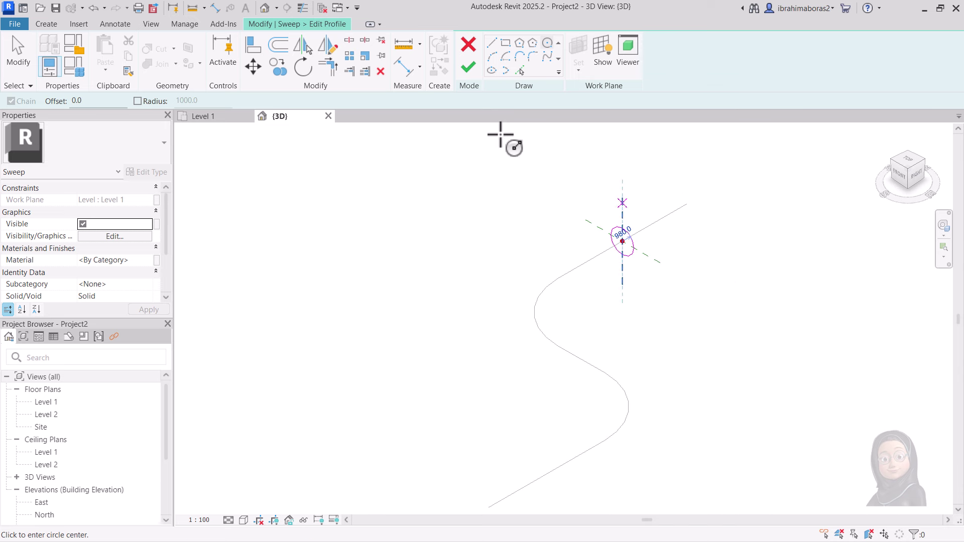
scroll(622, 224, up, 1)
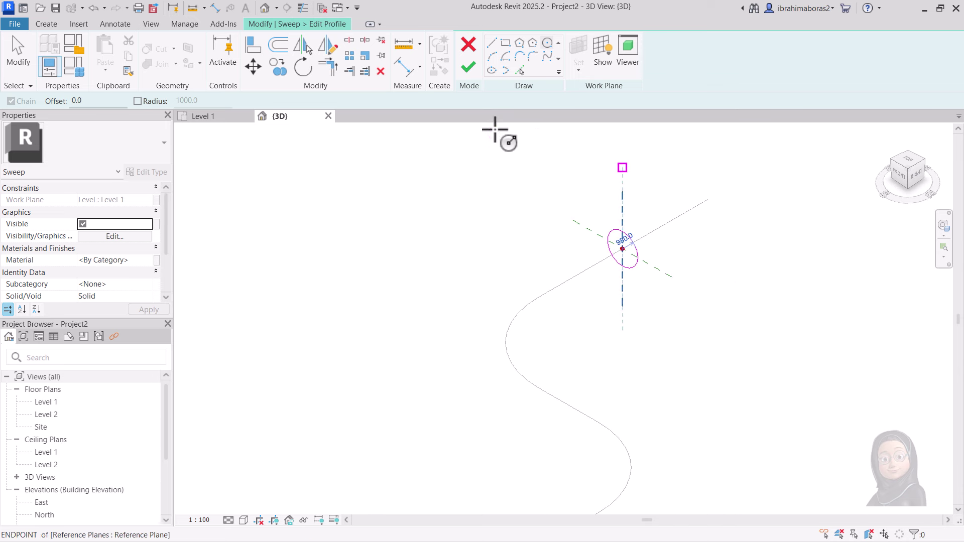
Finish the circle profile and the sweep to create the solid S-shaped pipe.
click(470, 69)
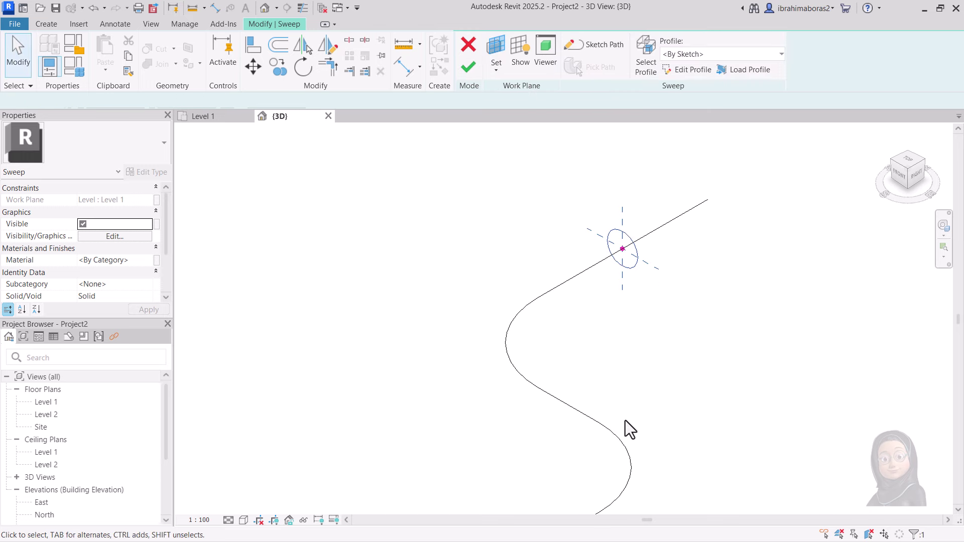
click(473, 63)
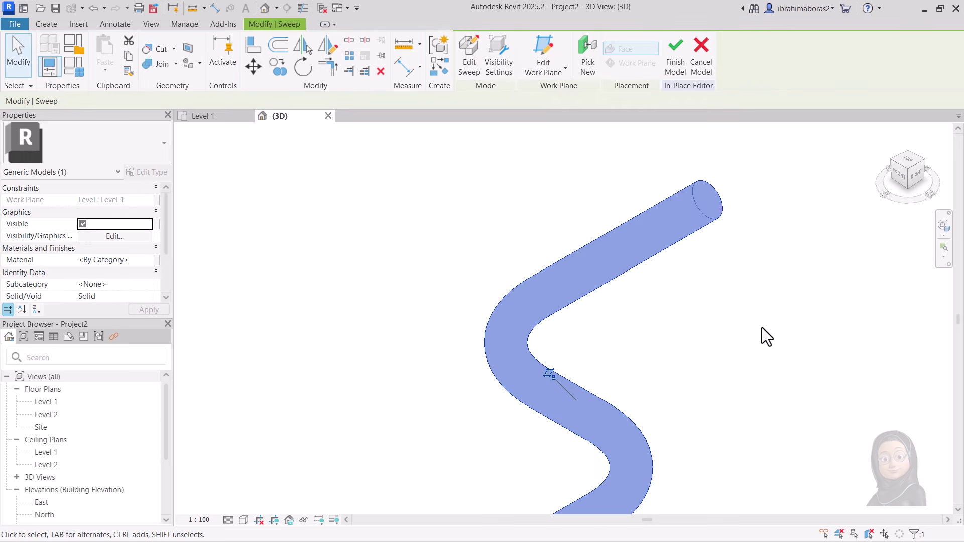
scroll(761, 327, down, 1)
mouse_move(693, 241)
middle_down()
mouse_move(696, 336)
mouse_move(592, 312)
middle_up()
scroll(612, 305, up, 1)
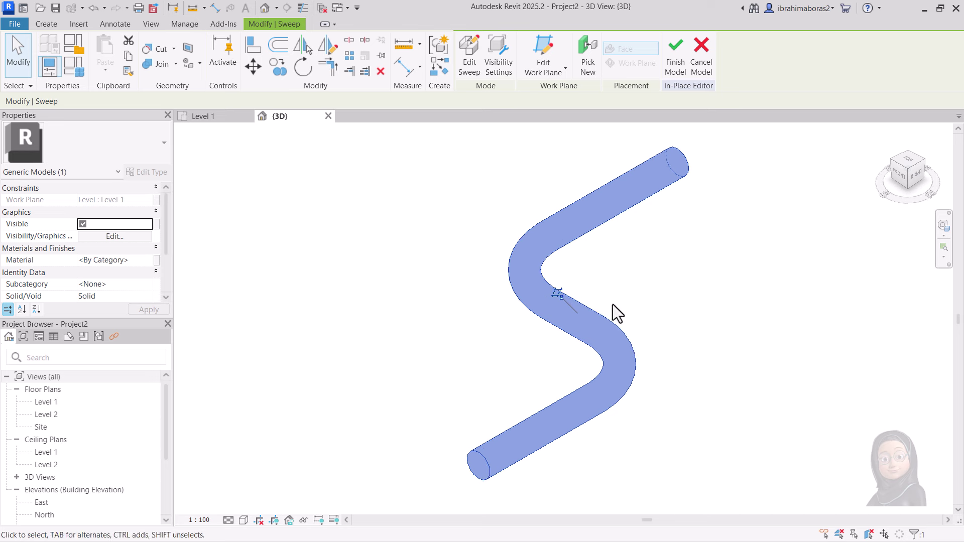
mouse_move(675, 306)
middle_down()
mouse_move(670, 324)
mouse_move(691, 324)
middle_up()
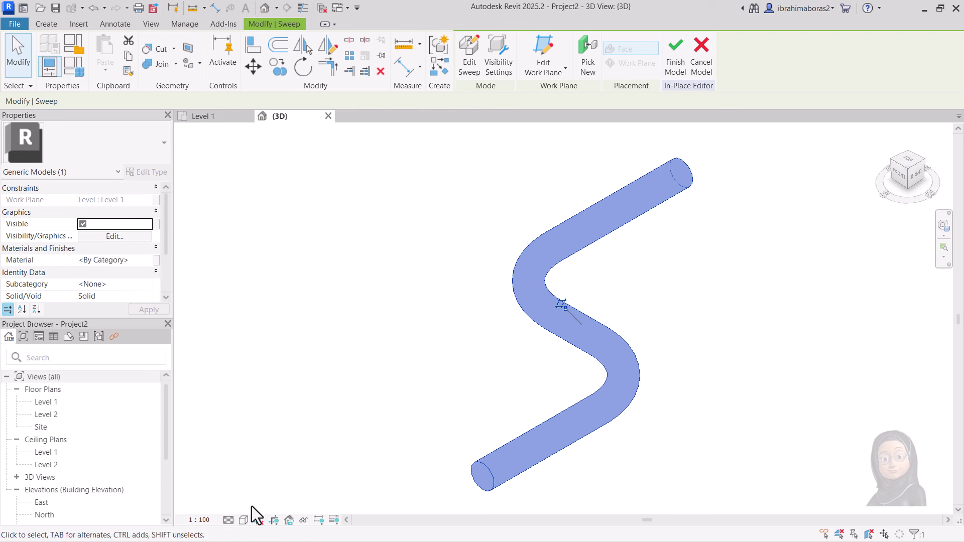
Set the visual style to Shaded and zoom in to inspect the pipe's bends.
click(244, 520)
click(267, 471)
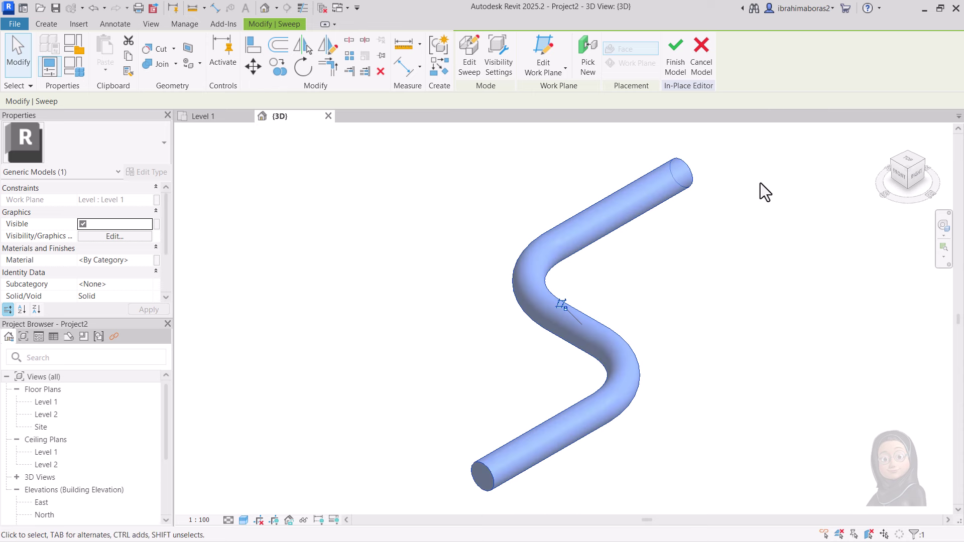
scroll(527, 467, up, 2)
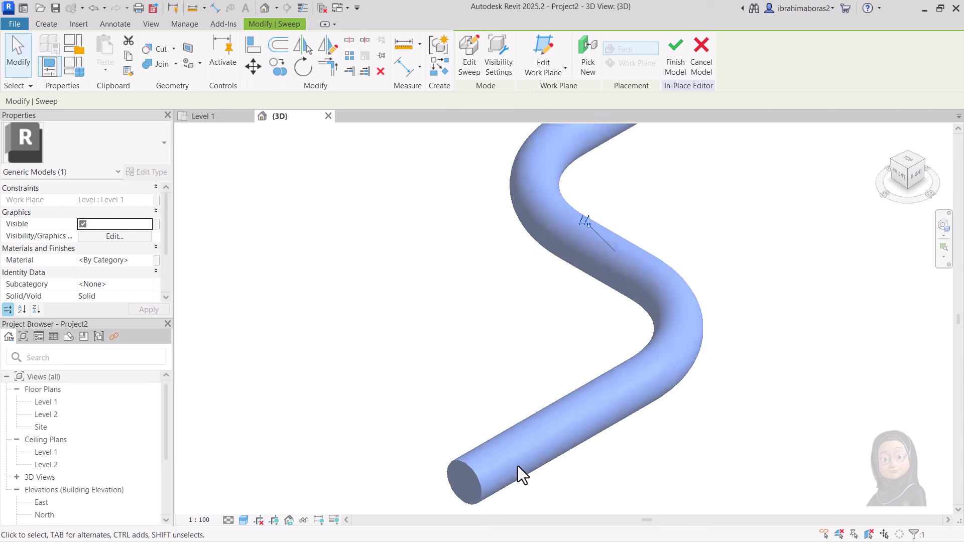
scroll(509, 468, up, 2)
scroll(507, 468, up, 2)
scroll(477, 366, up, 2)
scroll(450, 308, up, 2)
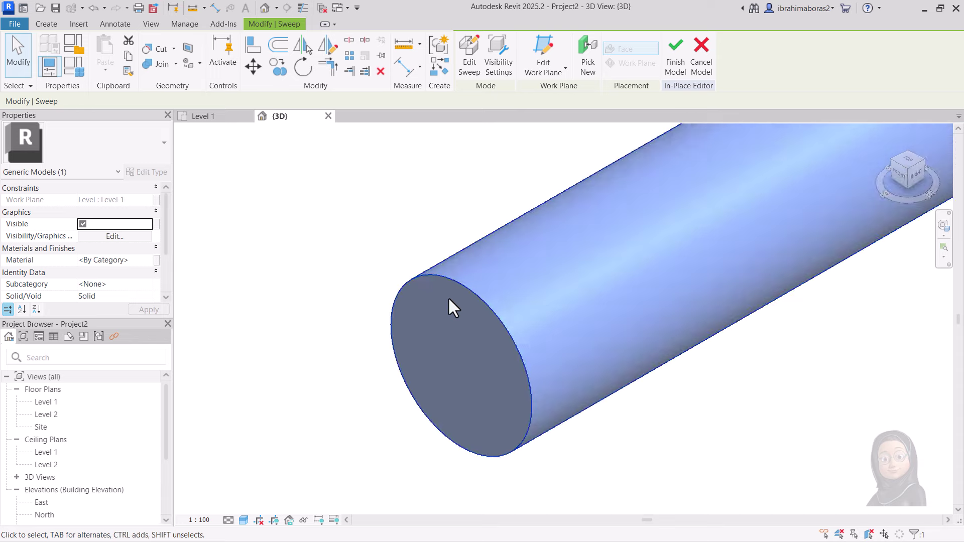
scroll(552, 361, down, 3)
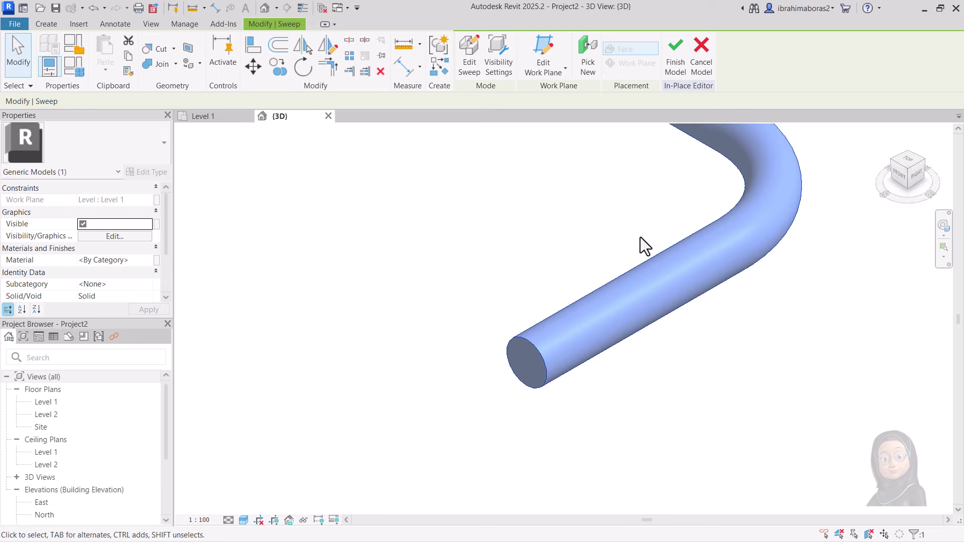
middle_drag(640, 237, 549, 379)
Choose Void Sweep from the Void Forms list on the Create tab.
click(47, 24)
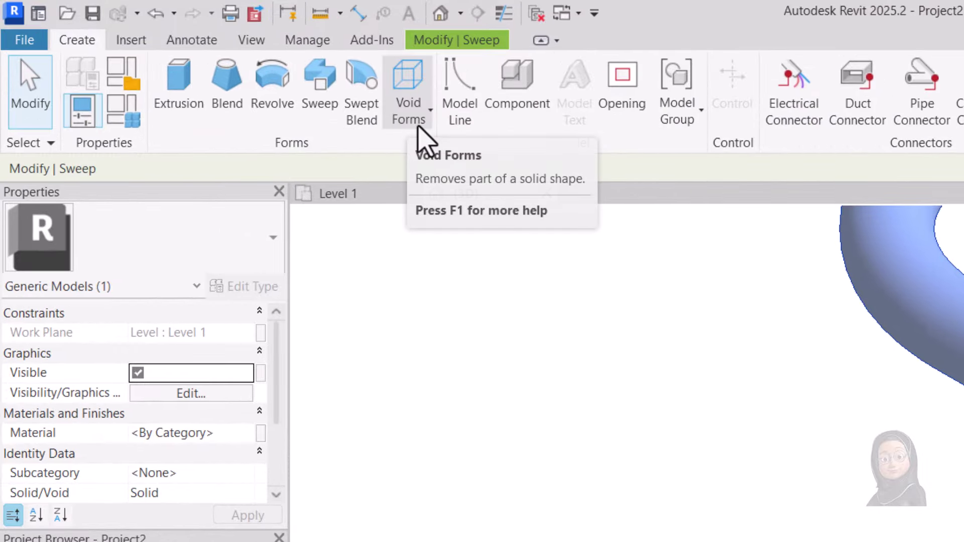
click(427, 108)
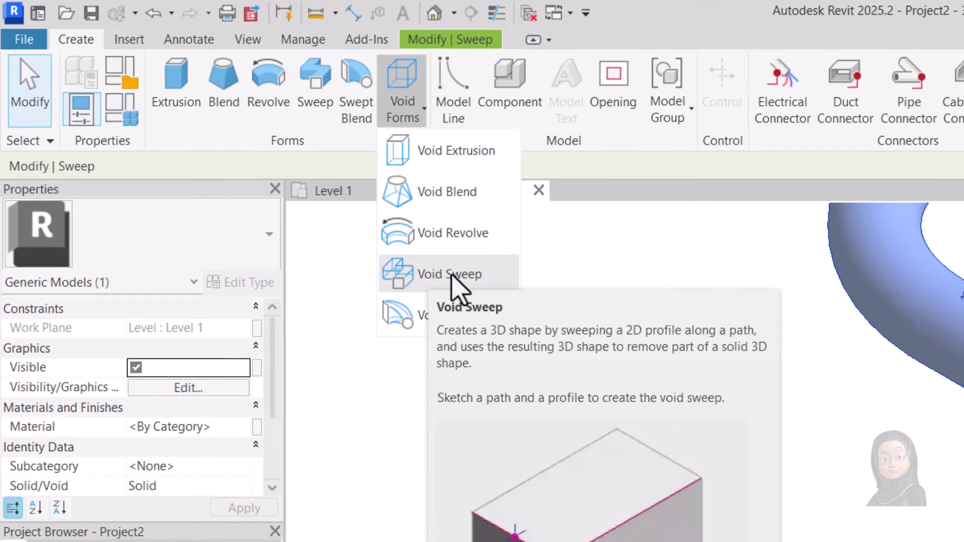
click(452, 275)
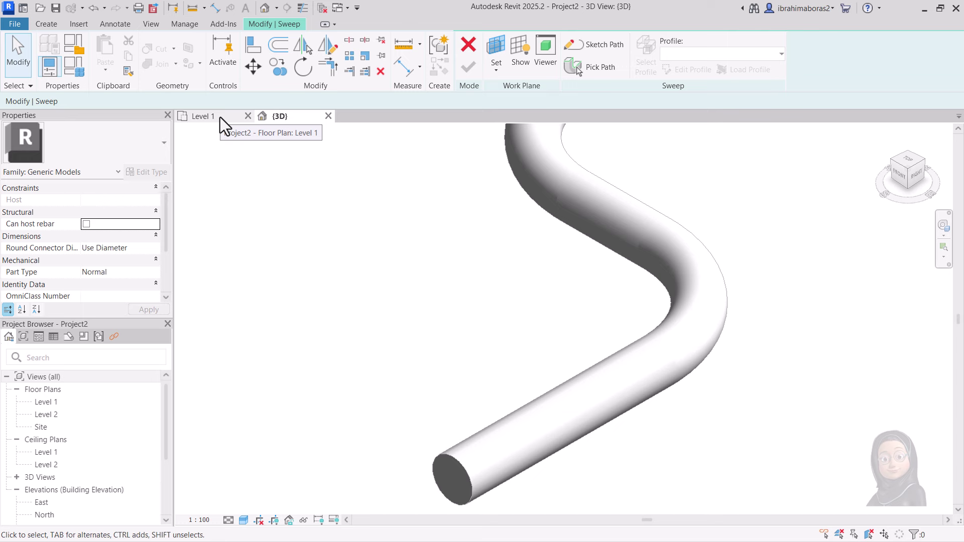
In the Level 1 floor plan, begin sketching the void sweep's path over the pipe.
click(203, 116)
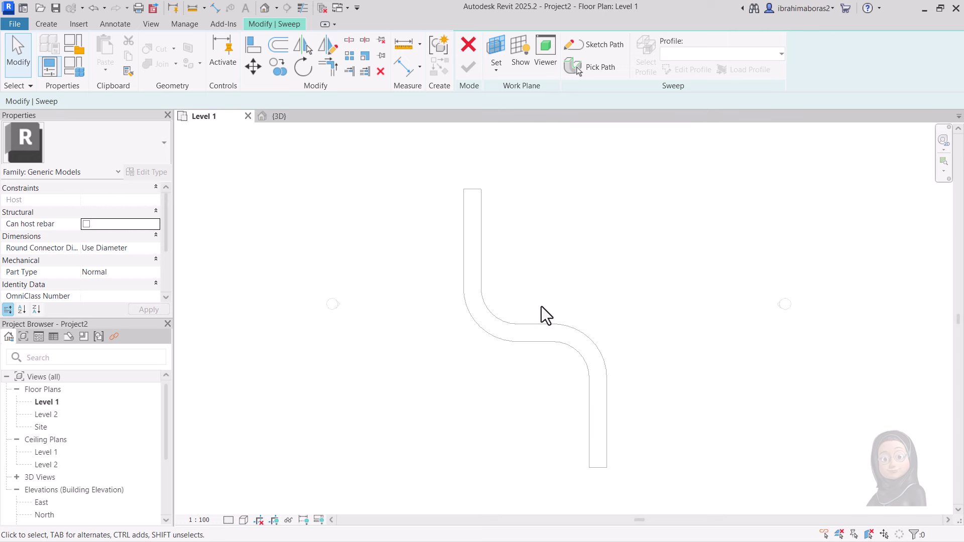
mouse_move(541, 308)
middle_down()
mouse_move(547, 291)
mouse_move(557, 334)
mouse_move(534, 288)
middle_up()
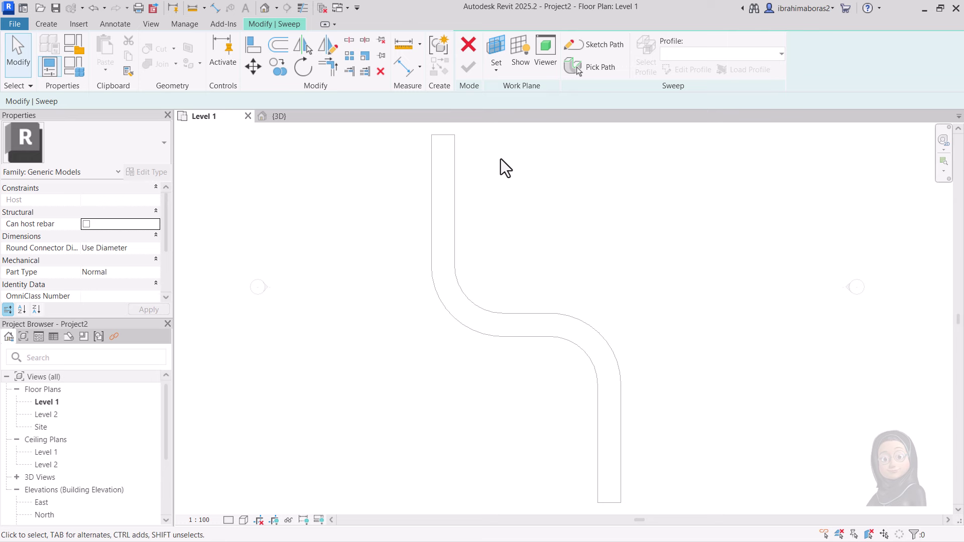
click(595, 44)
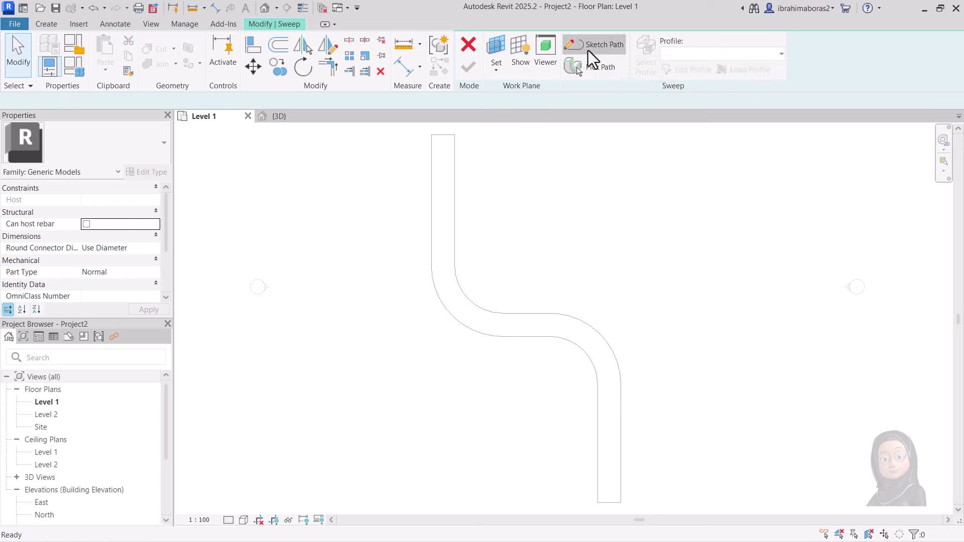
scroll(448, 141, up, 2)
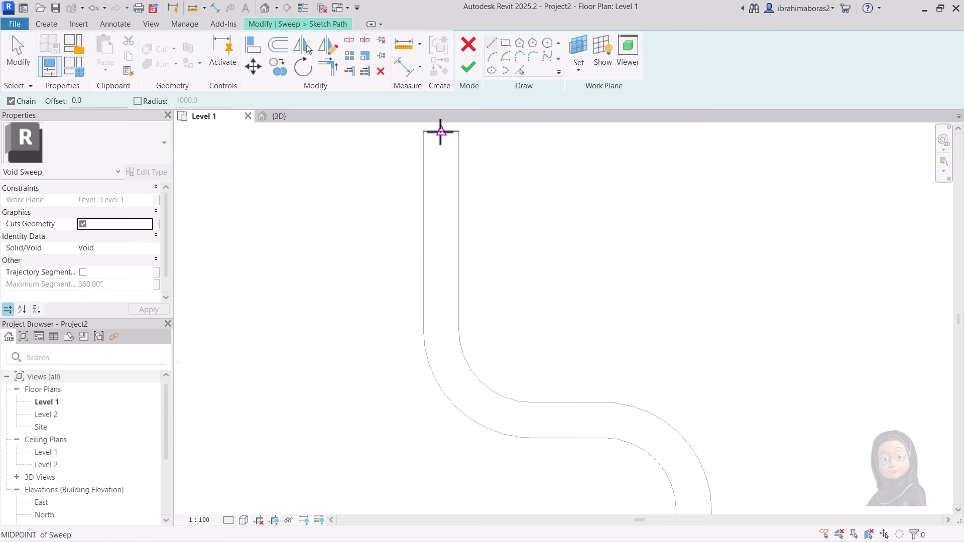
Sketch the path's vertical line, a 90° tangent arc, and the 4400 horizontal segment.
click(440, 131)
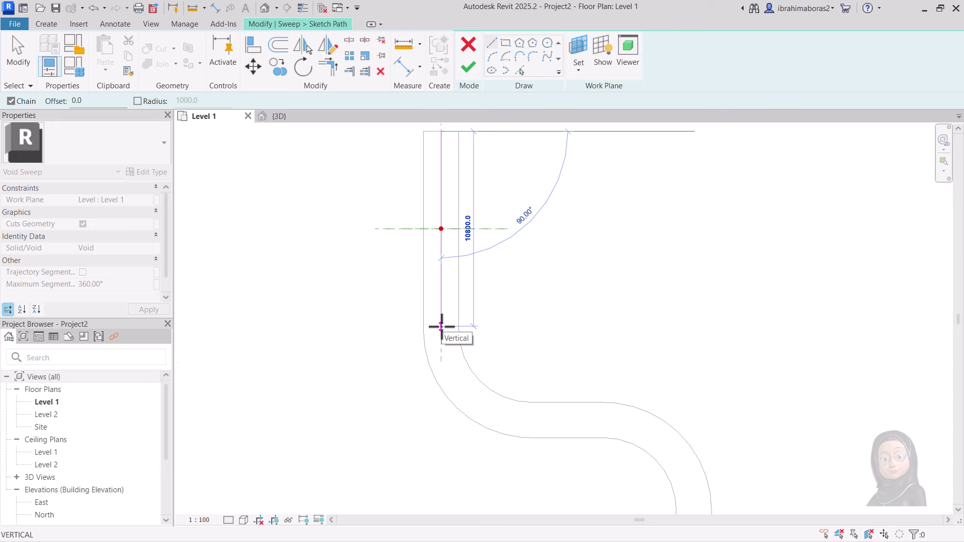
click(440, 326)
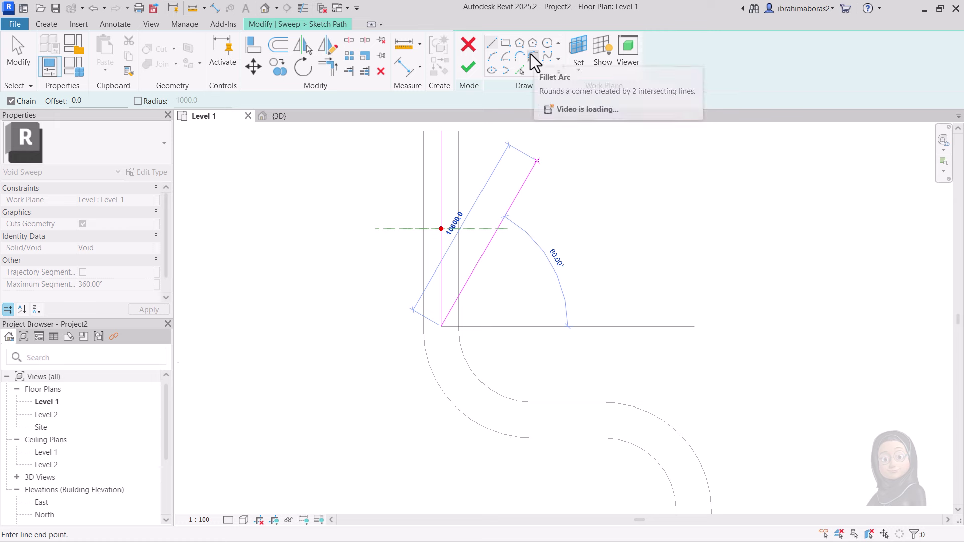
click(492, 57)
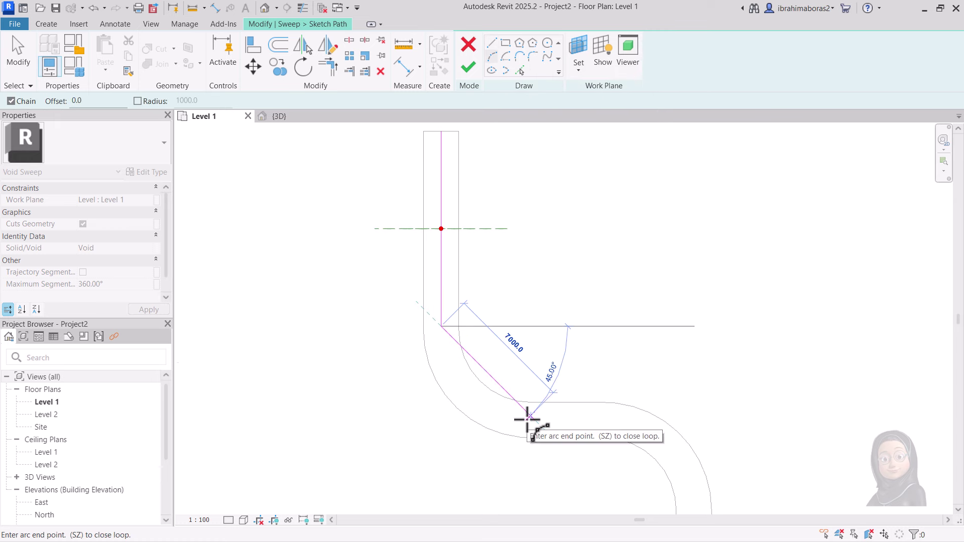
click(527, 417)
click(517, 415)
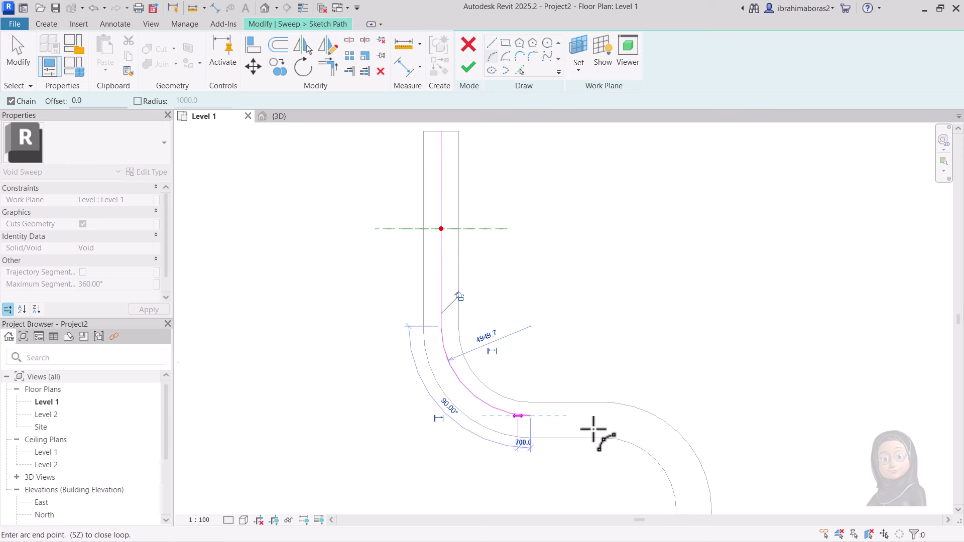
click(491, 43)
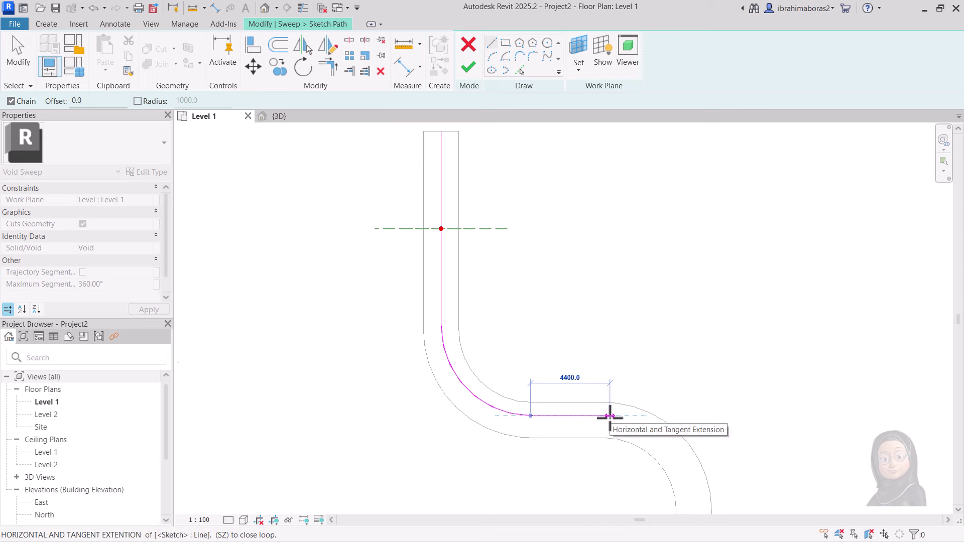
click(609, 416)
Add the lower tangent arc and straight lower leg, then finish the path sketch.
middle_drag(609, 387, 531, 142)
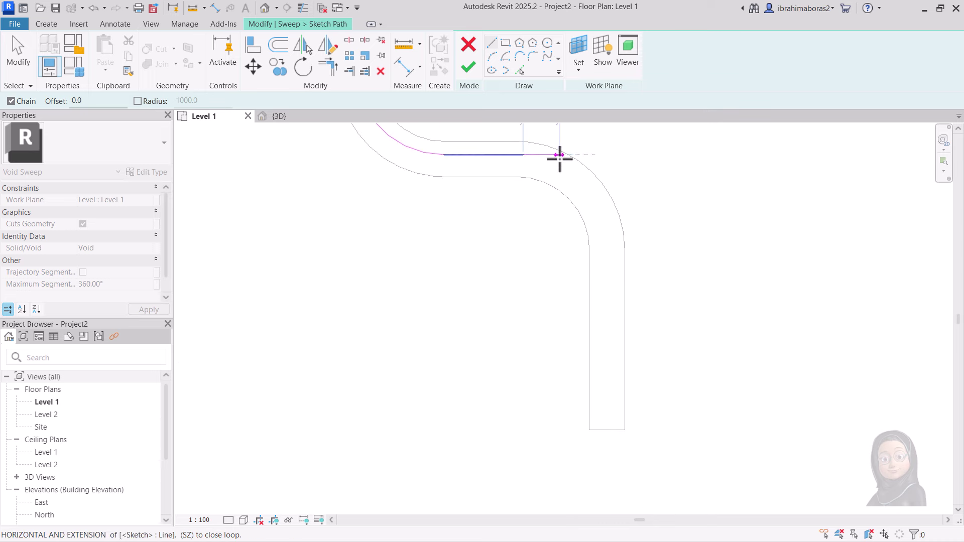
mouse_move(560, 158)
middle_down()
mouse_move(615, 335)
mouse_move(519, 179)
middle_up()
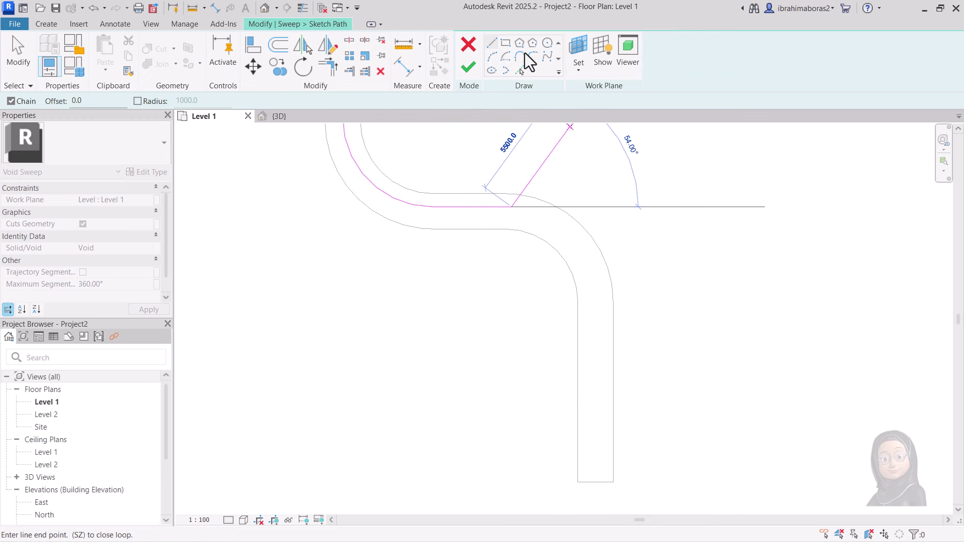
click(488, 54)
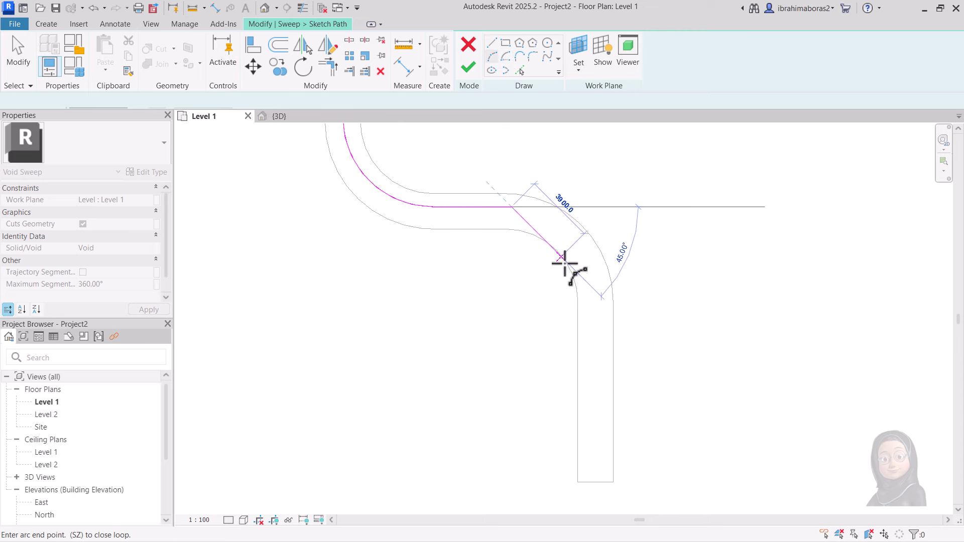
click(598, 293)
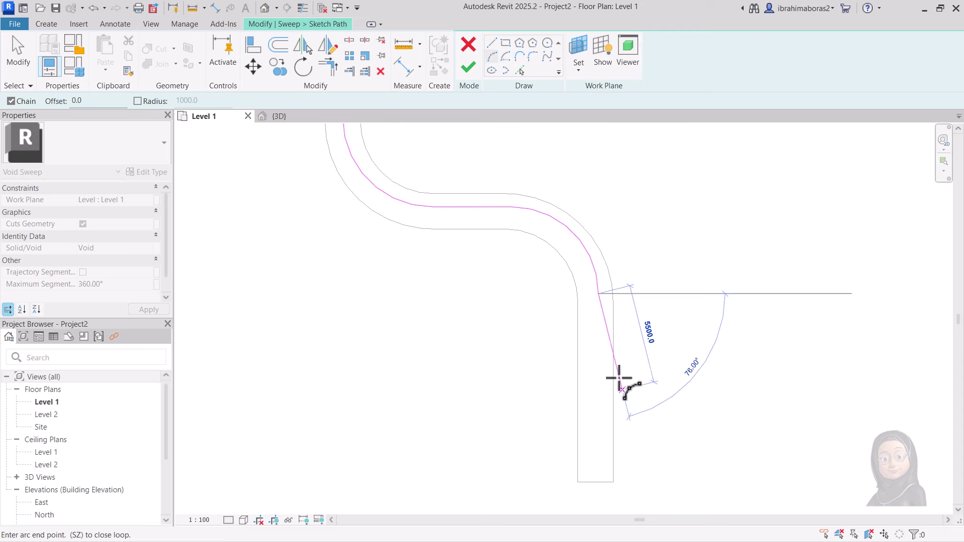
click(491, 43)
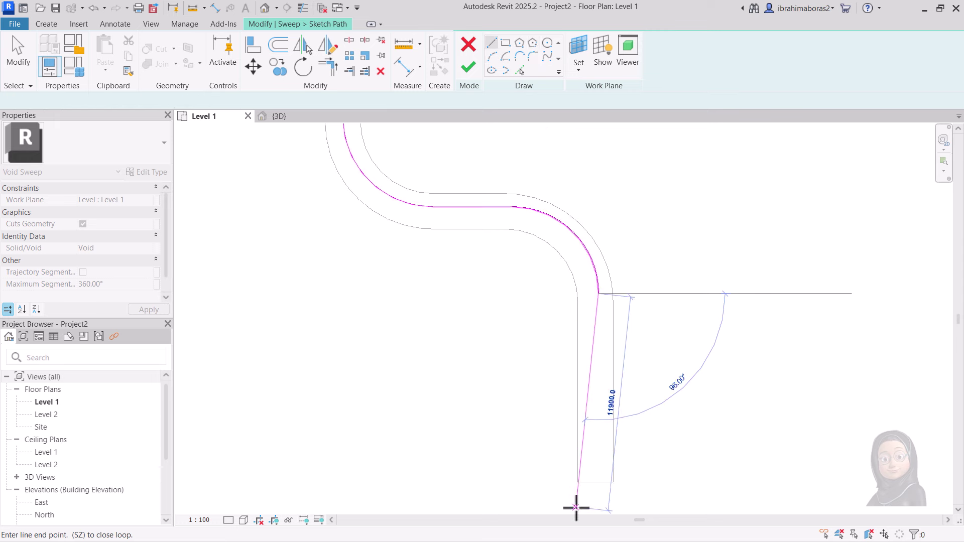
click(596, 482)
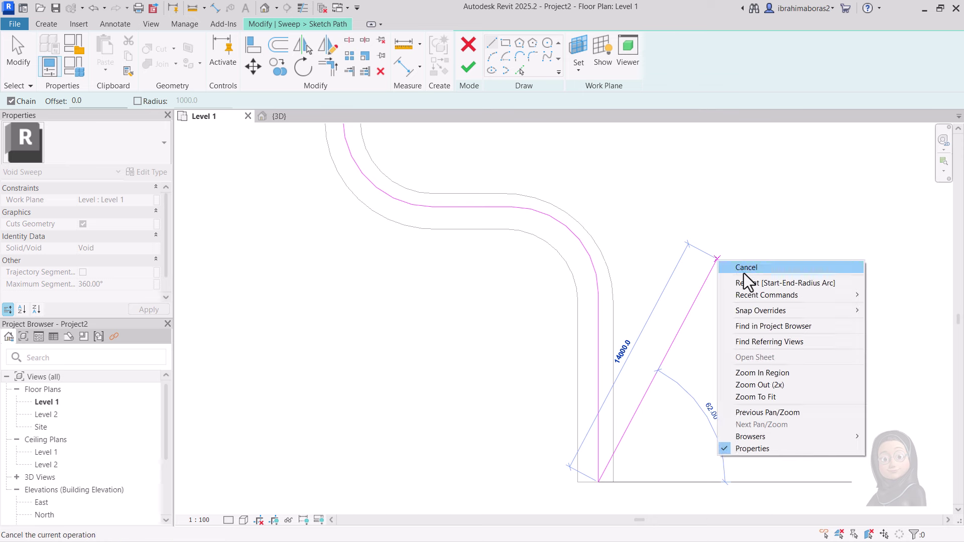
click(738, 267)
scroll(604, 248, down, 2)
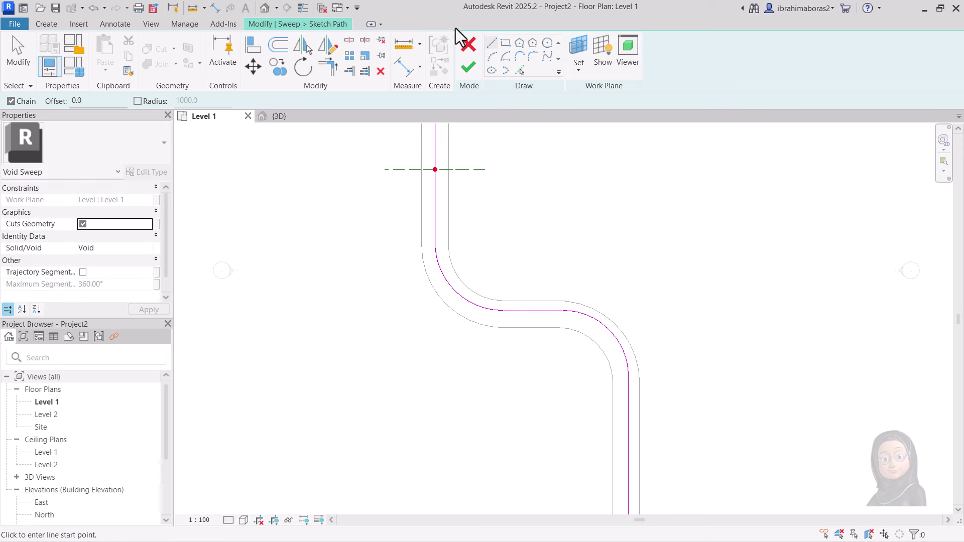
click(467, 69)
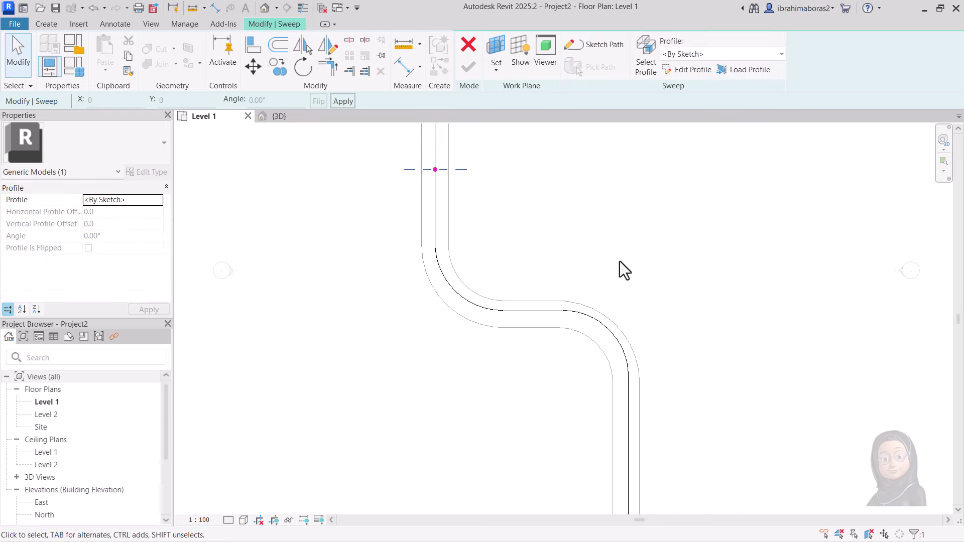
Open the {3D} view and pan to see the void path along the S-shaped pipe.
middle_drag(612, 247, 634, 348)
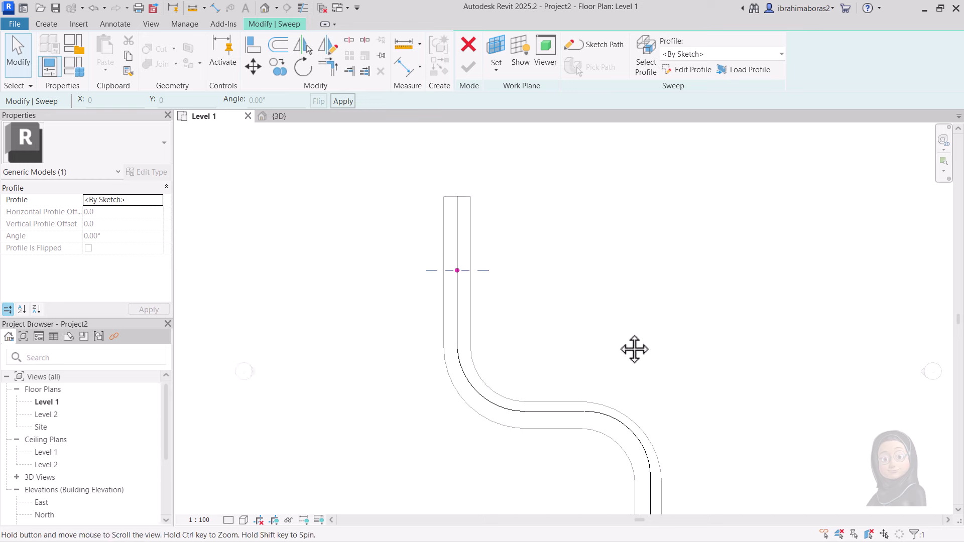
click(282, 116)
scroll(643, 228, down, 2)
scroll(527, 391, up, 2)
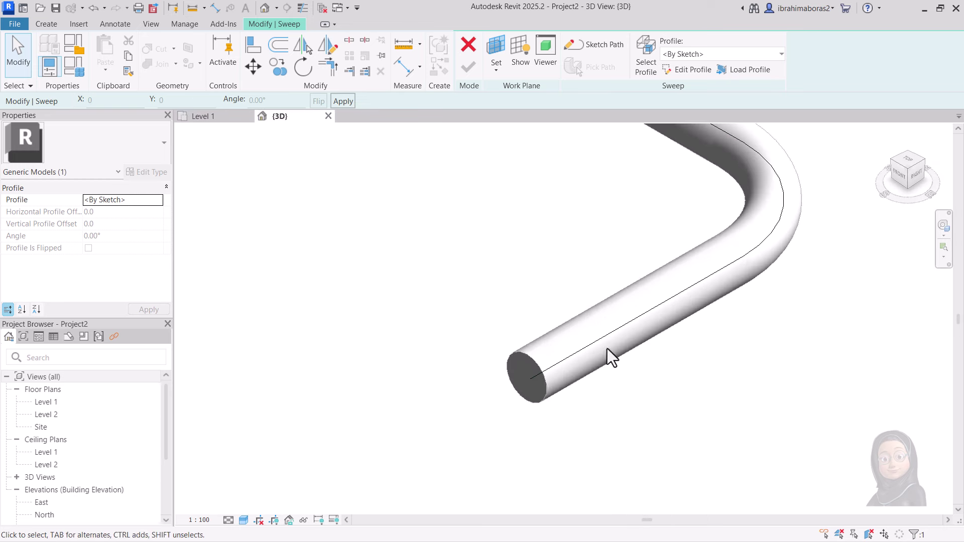
middle_drag(619, 295, 552, 452)
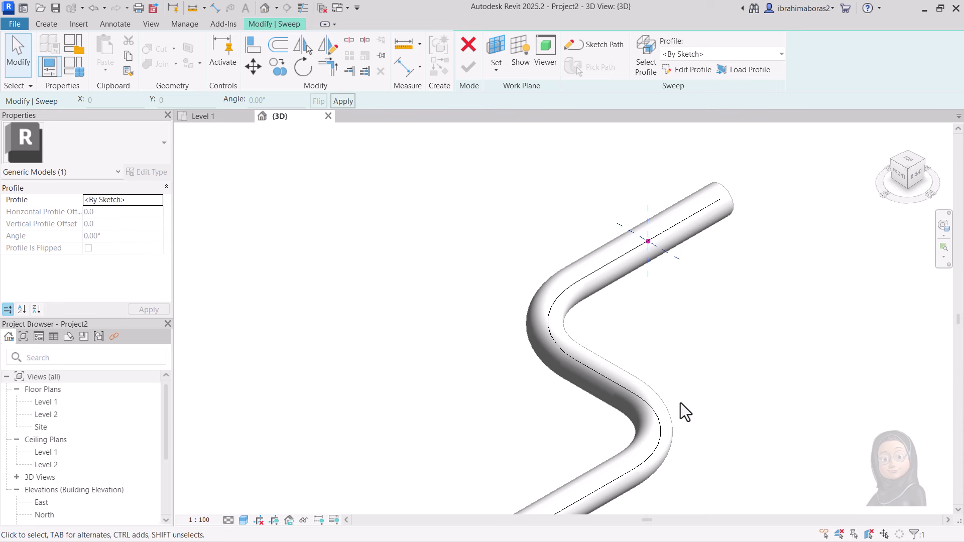
mouse_move(625, 421)
middle_down()
mouse_move(620, 321)
mouse_move(607, 451)
middle_up()
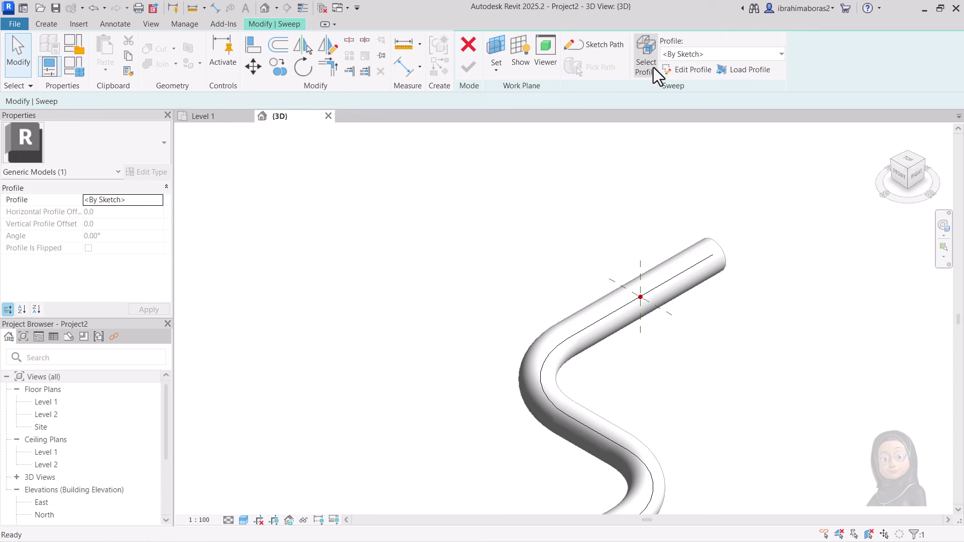
Draw a radius-600 circle profile centred on the reference-plane intersection of the path.
click(688, 71)
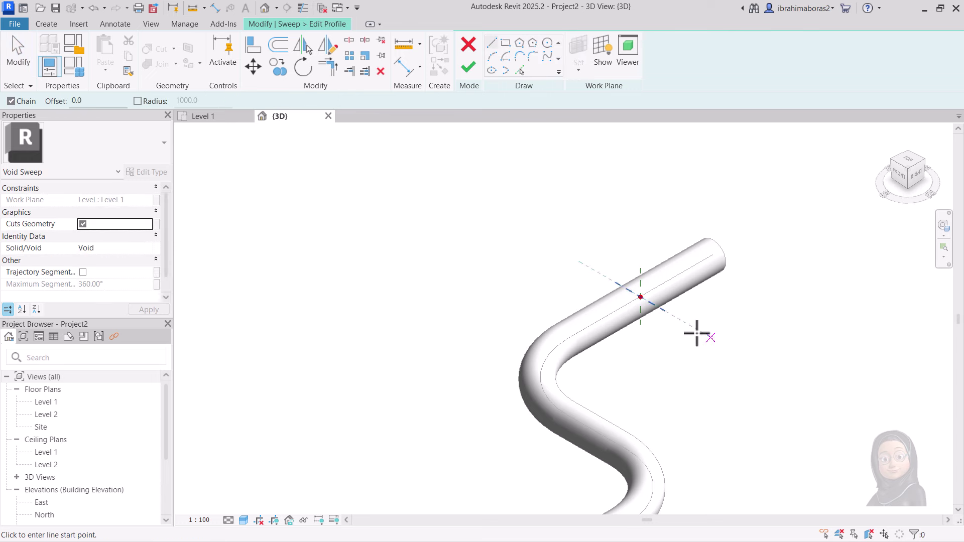
scroll(664, 310, up, 2)
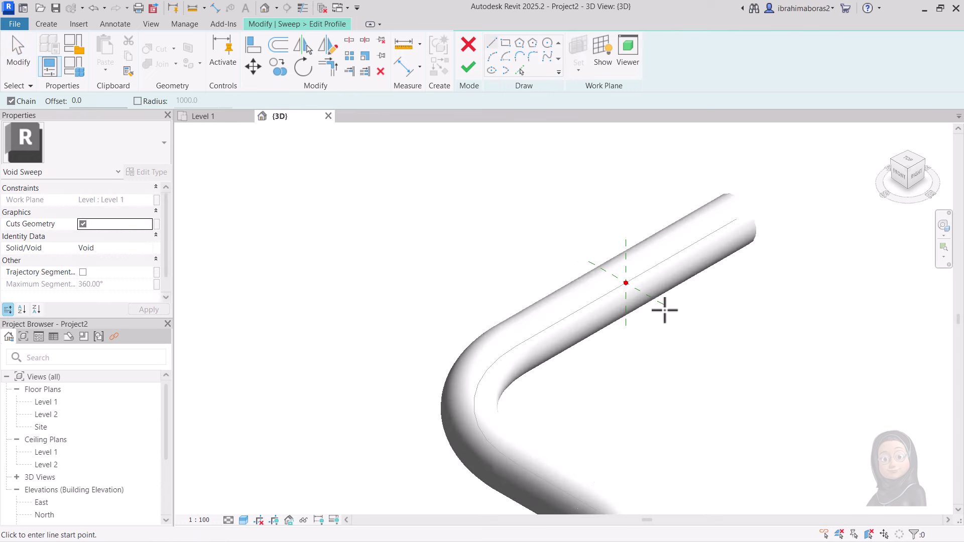
click(547, 43)
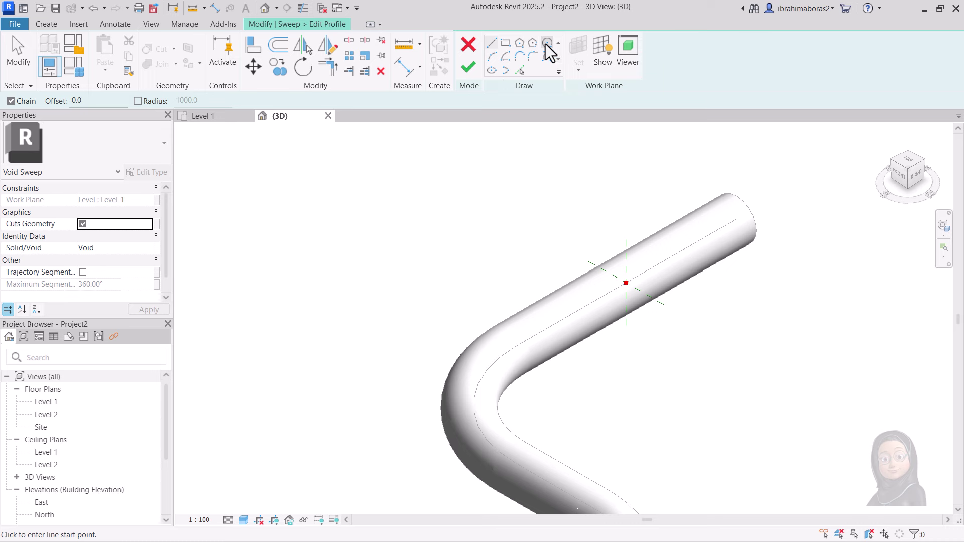
scroll(624, 290, up, 2)
scroll(634, 287, up, 1)
click(637, 287)
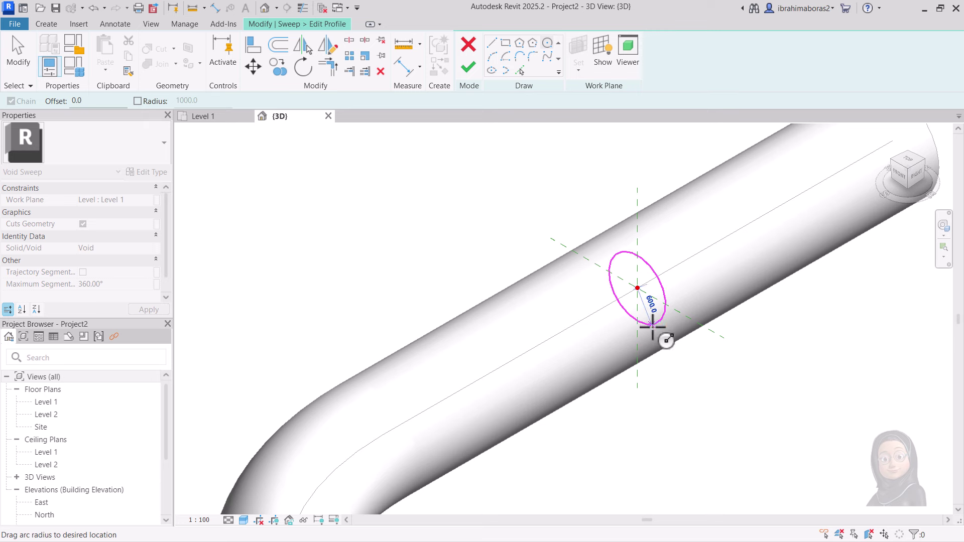
click(652, 327)
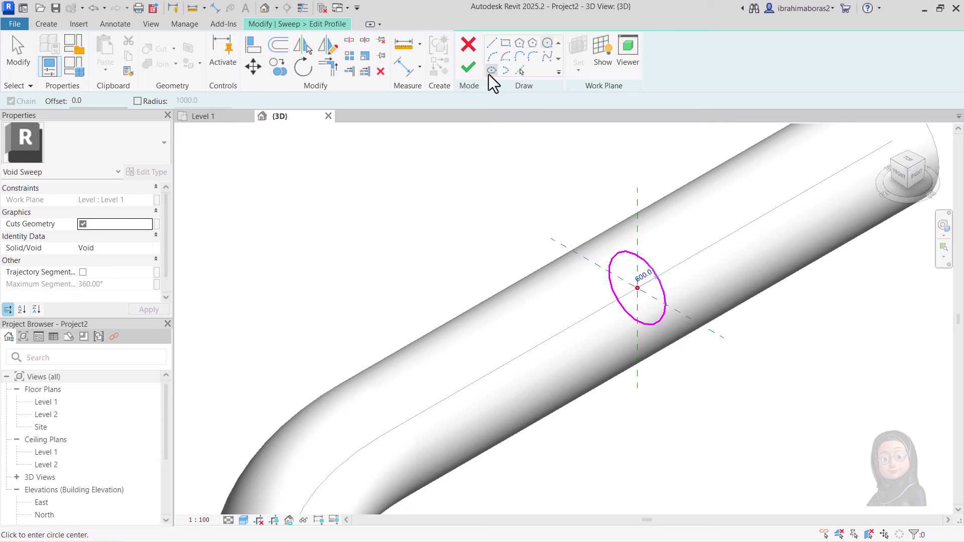
Finish the profile sketch and complete the void sweep, cutting the pipe's end.
click(464, 61)
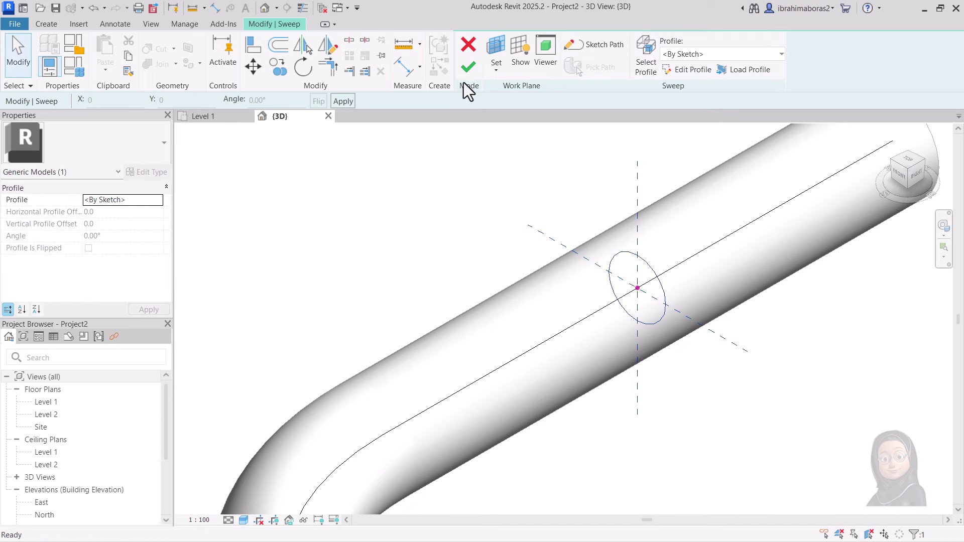
click(471, 70)
scroll(535, 211, down, 3)
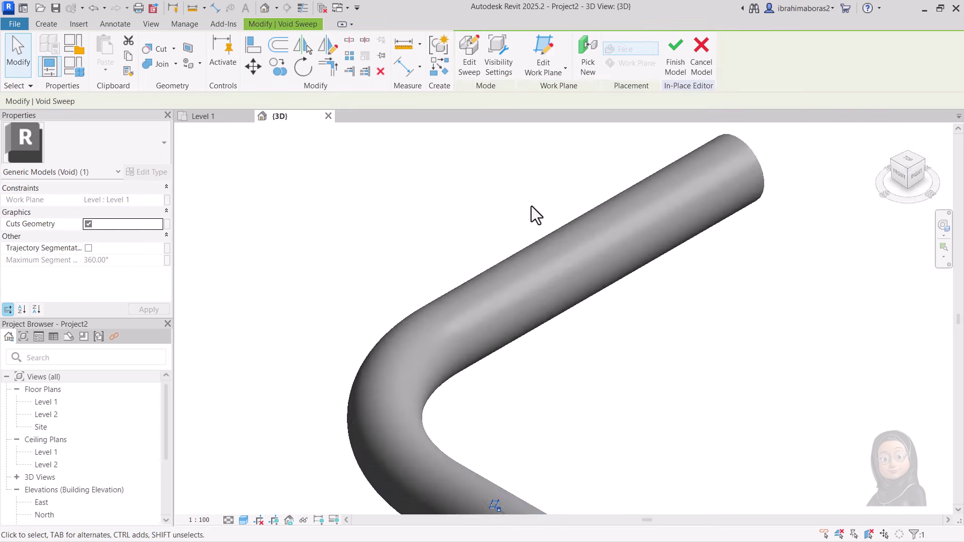
scroll(532, 210, down, 2)
scroll(432, 464, up, 1)
scroll(412, 450, up, 2)
Deselect the void, then orbit and zoom to fit the whole hollow S-shaped pipe.
scroll(437, 415, up, 2)
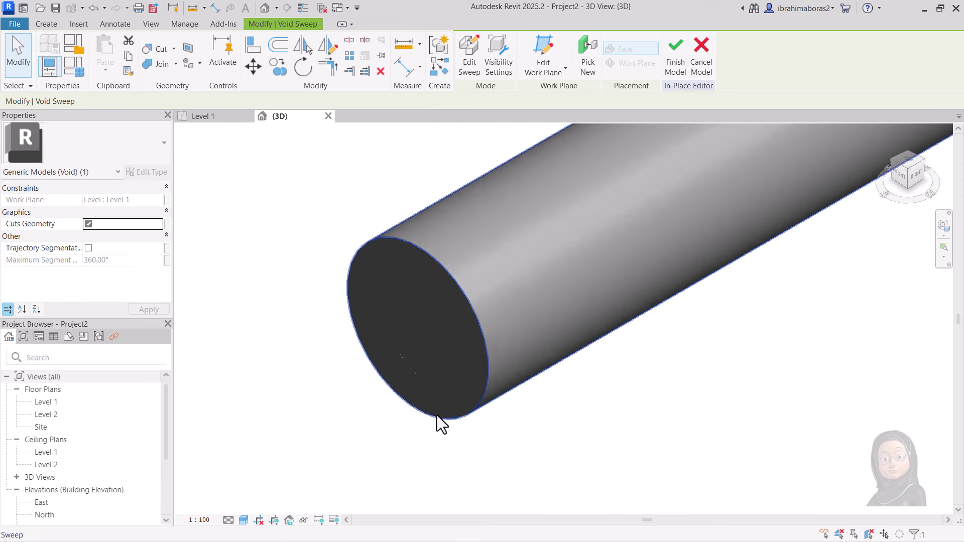
scroll(441, 331, up, 1)
key(Escape)
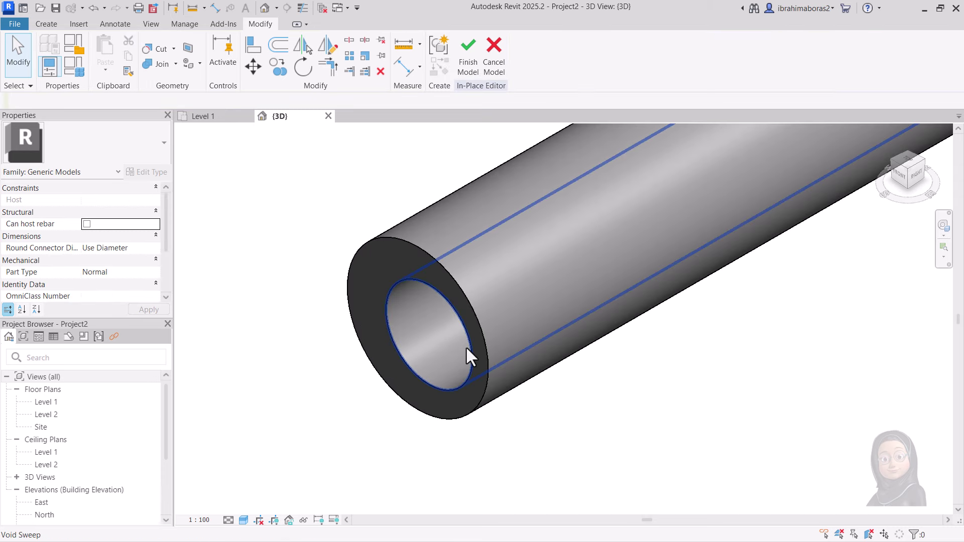
mouse_move(468, 350)
shift+middle_down()
mouse_move(495, 327)
mouse_move(490, 351)
mouse_move(491, 285)
mouse_move(534, 261)
mouse_move(564, 197)
shift+middle_up()
scroll(492, 284, down, 1)
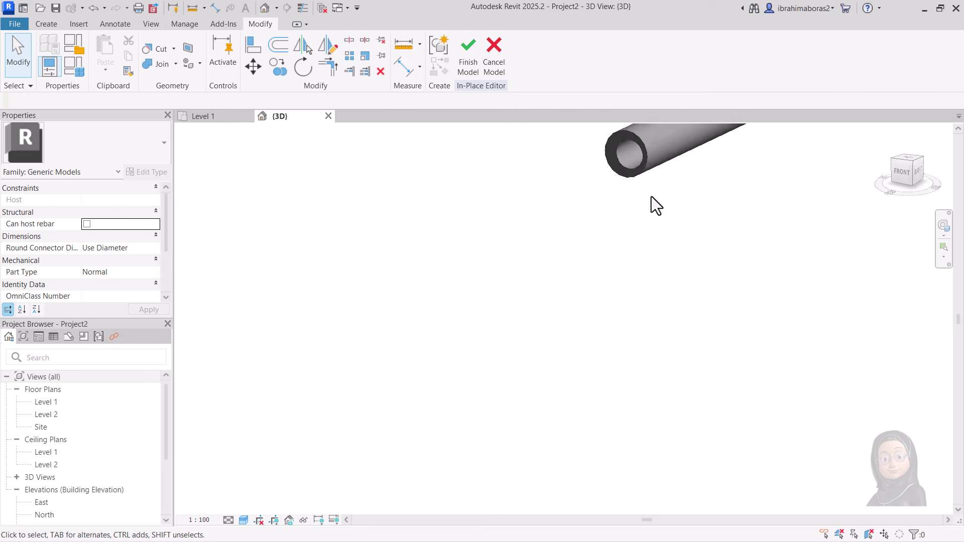
middle_drag(652, 204, 475, 506)
mouse_move(504, 390)
shift+middle_down()
mouse_move(527, 351)
mouse_move(584, 331)
mouse_move(557, 363)
mouse_move(550, 419)
mouse_move(575, 437)
mouse_move(572, 365)
mouse_move(594, 351)
mouse_move(552, 360)
mouse_move(534, 383)
mouse_move(597, 368)
mouse_move(555, 368)
mouse_move(550, 289)
shift+middle_up()
middle_click(507, 339)
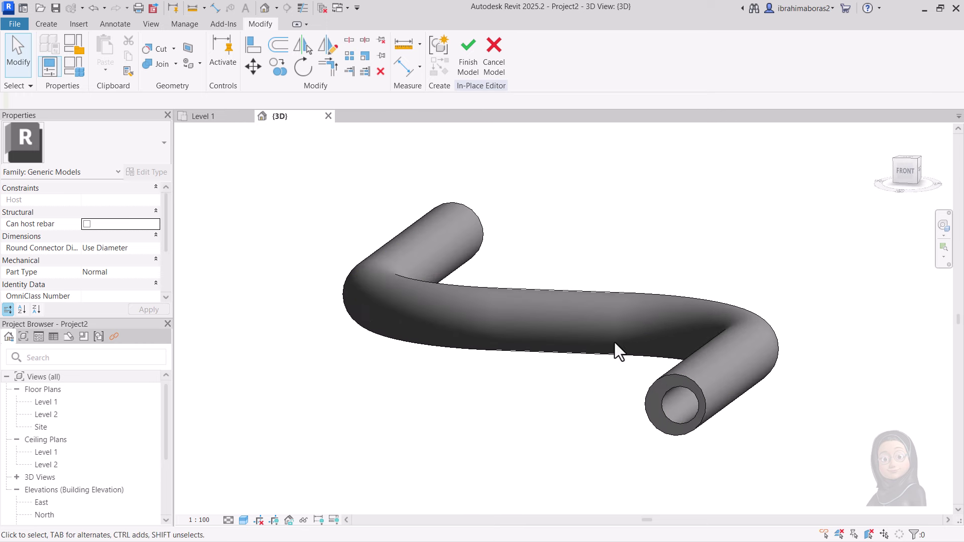
Start a new Void Sweep from the Void Forms list and begin sketching its path.
click(41, 26)
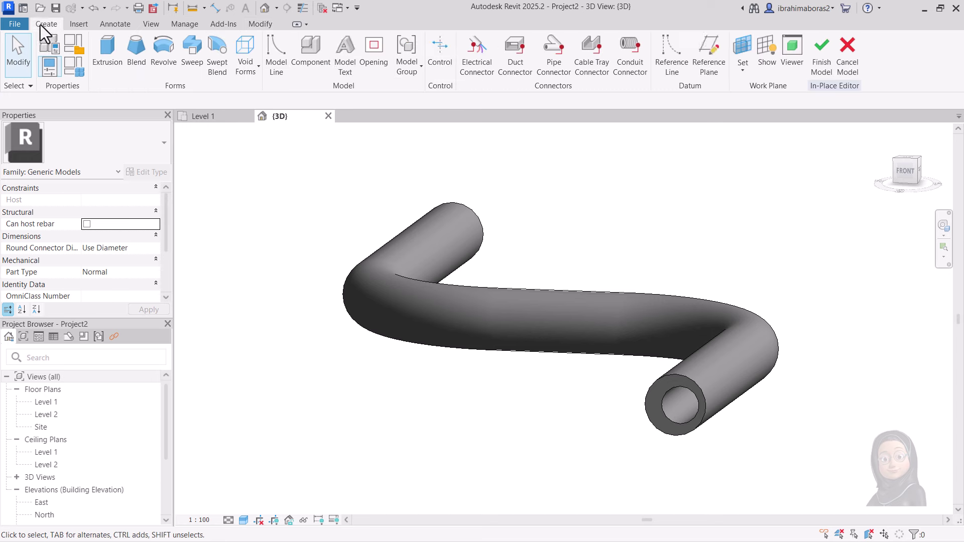
click(255, 70)
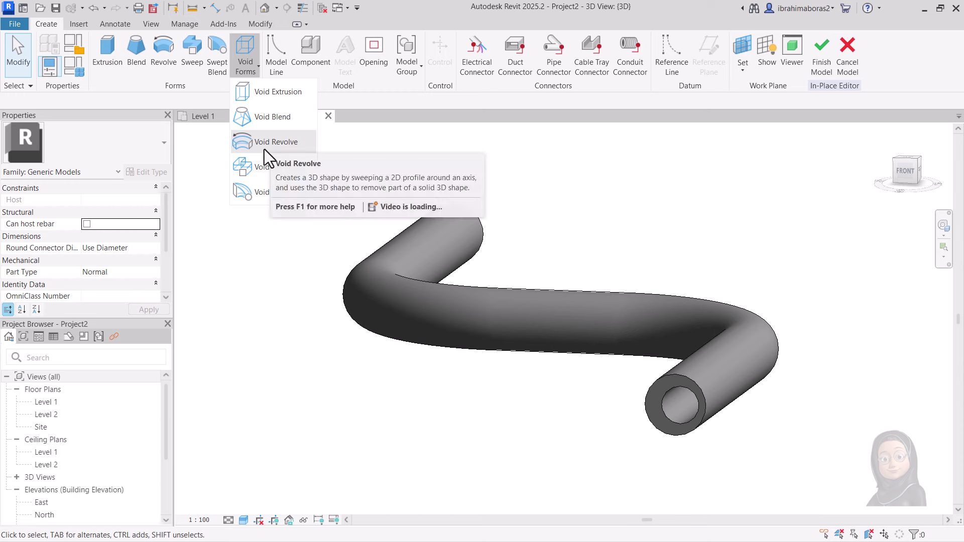
click(260, 168)
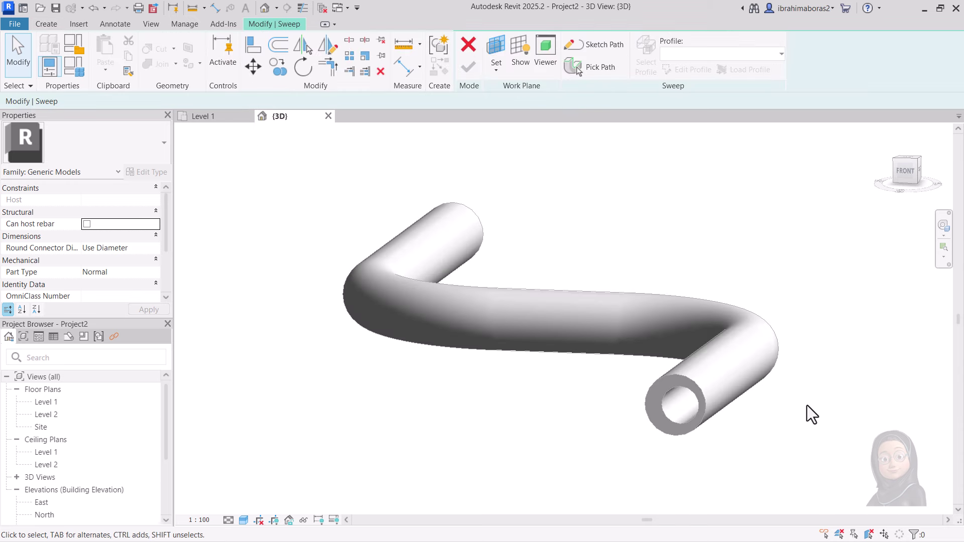
scroll(772, 400, down, 1)
middle_drag(746, 396, 701, 377)
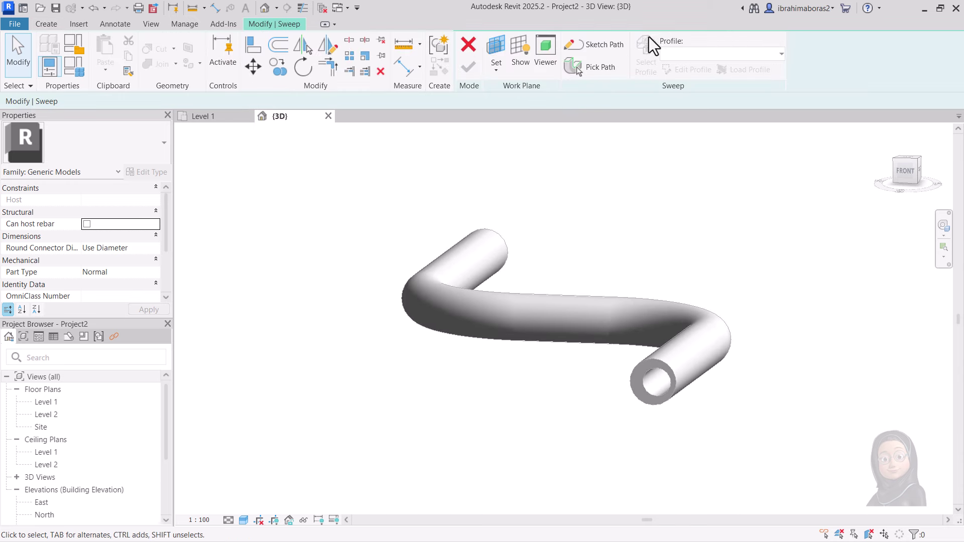
click(602, 48)
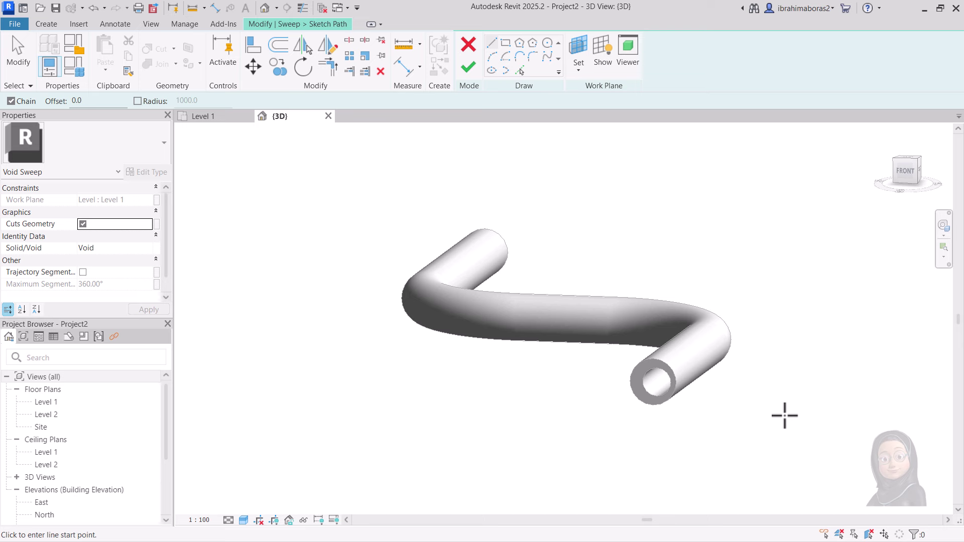
Sketch three chained zigzag lines across the pipe as the path and finish it.
click(799, 416)
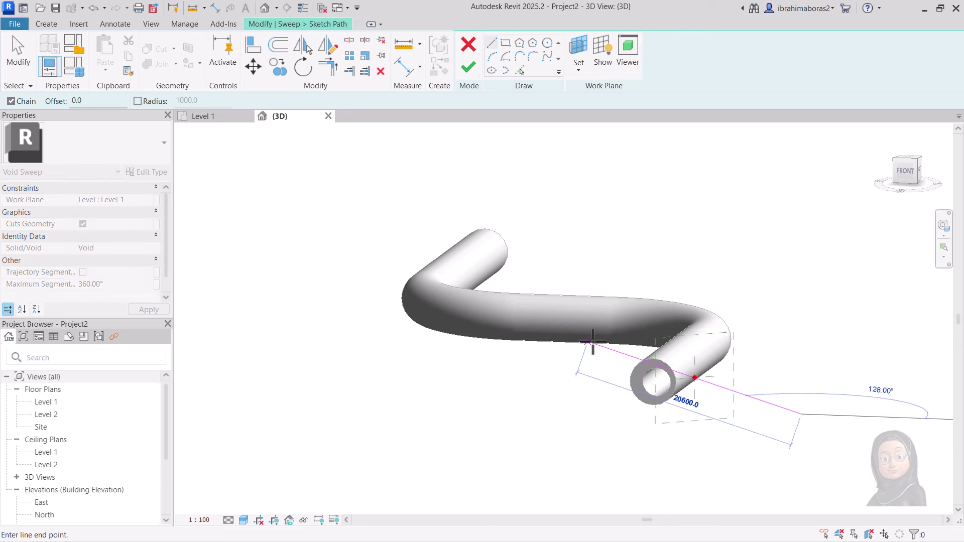
click(564, 285)
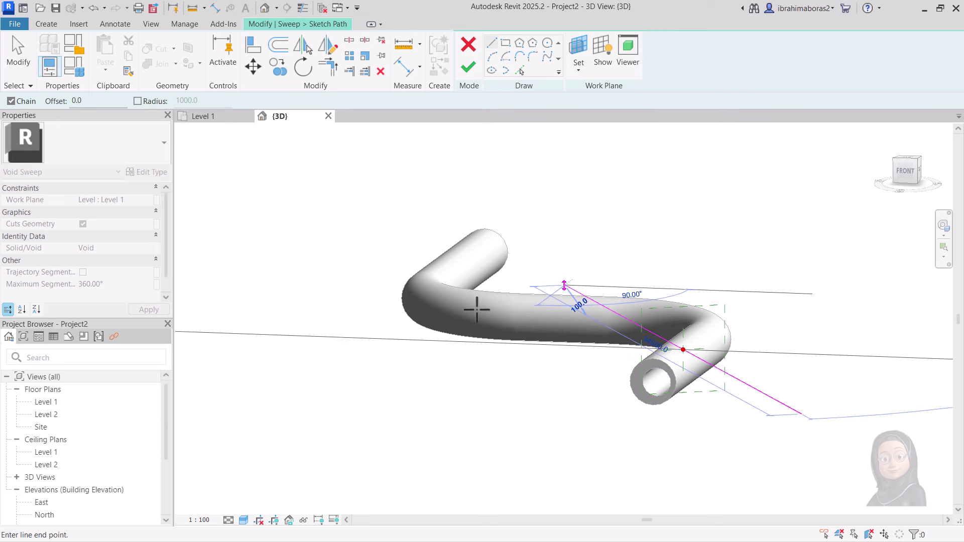
click(394, 359)
click(303, 286)
right_click(312, 246)
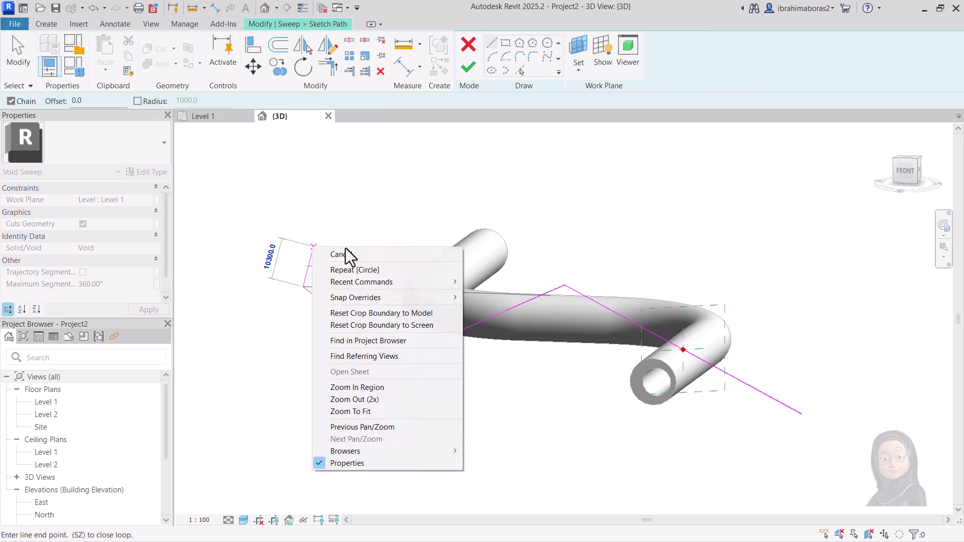
click(352, 254)
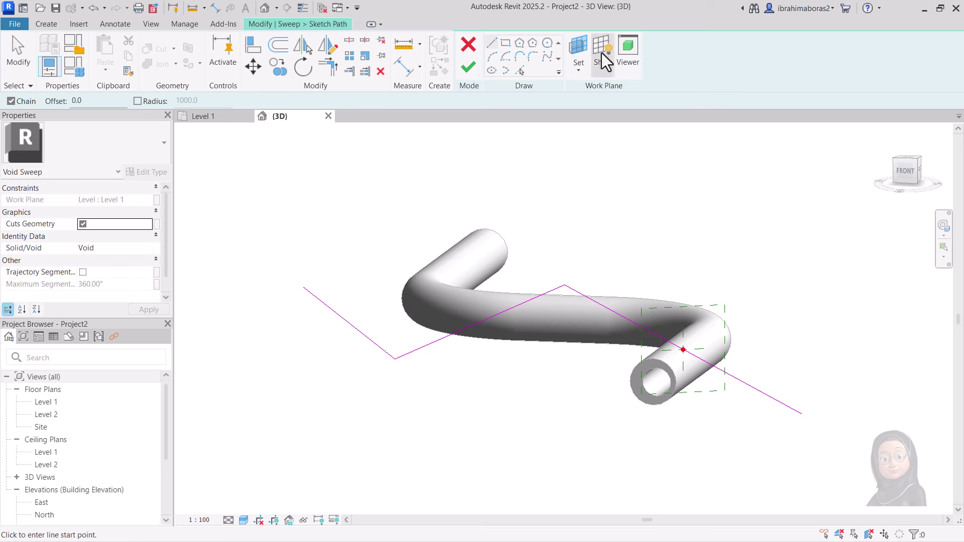
click(466, 74)
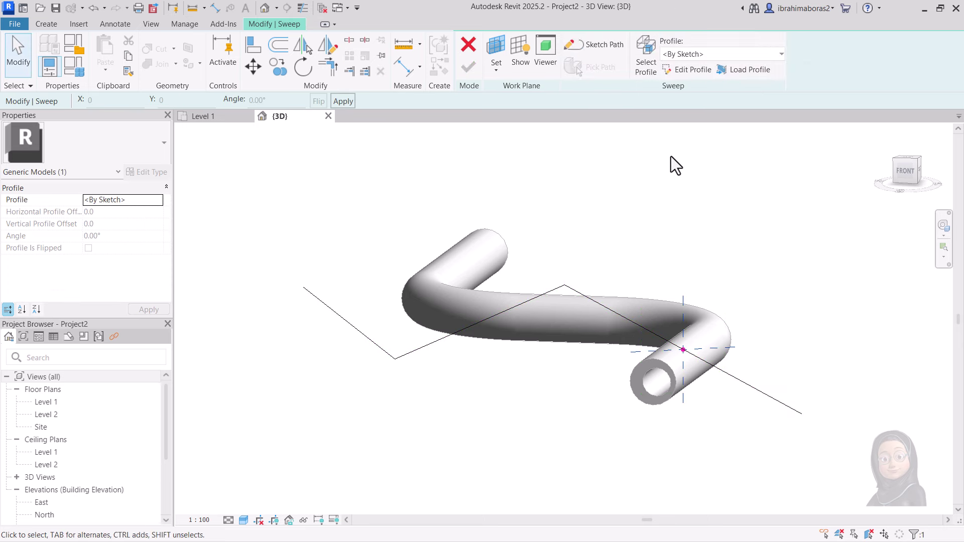
Draw a six-sided inscribed polygon profile centred on the path point and finish the sweep.
click(690, 69)
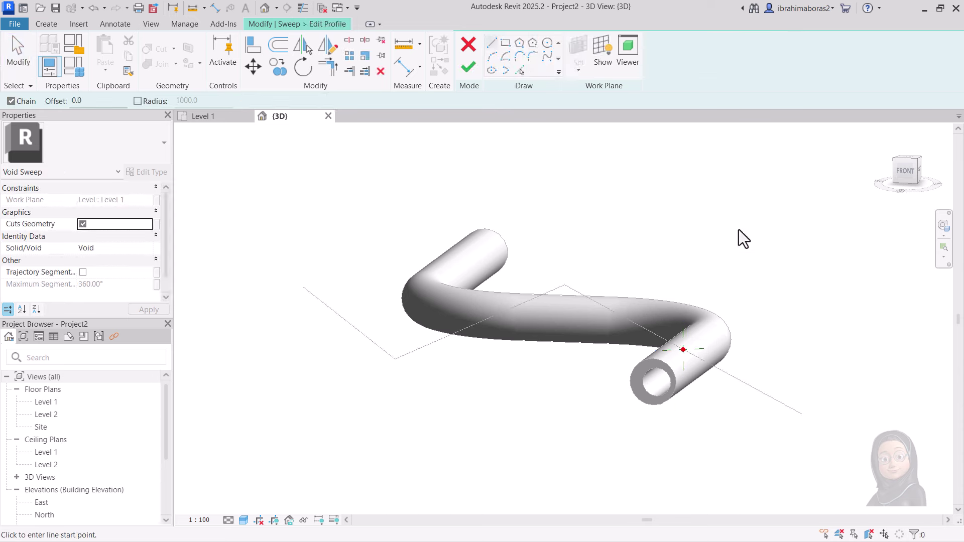
click(520, 44)
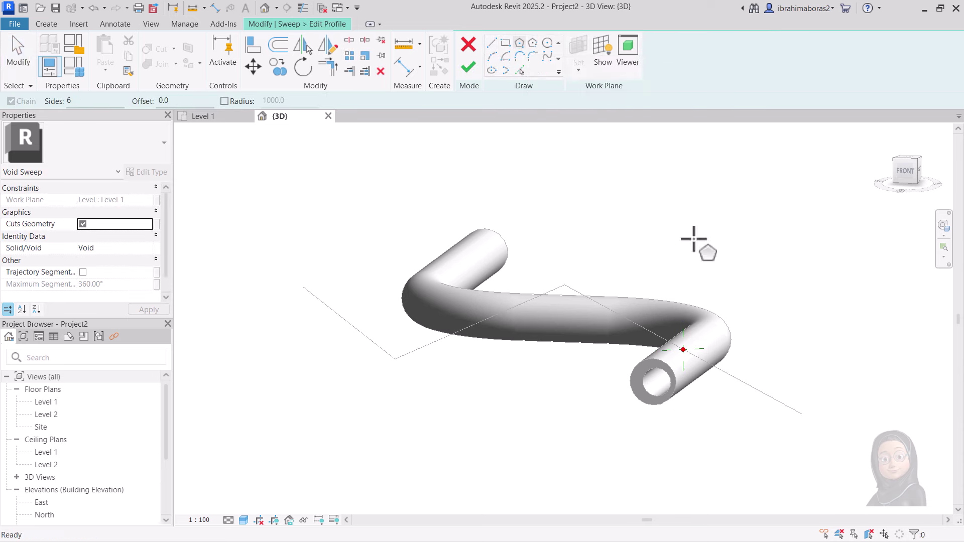
scroll(819, 428, up, 2)
scroll(645, 324, up, 3)
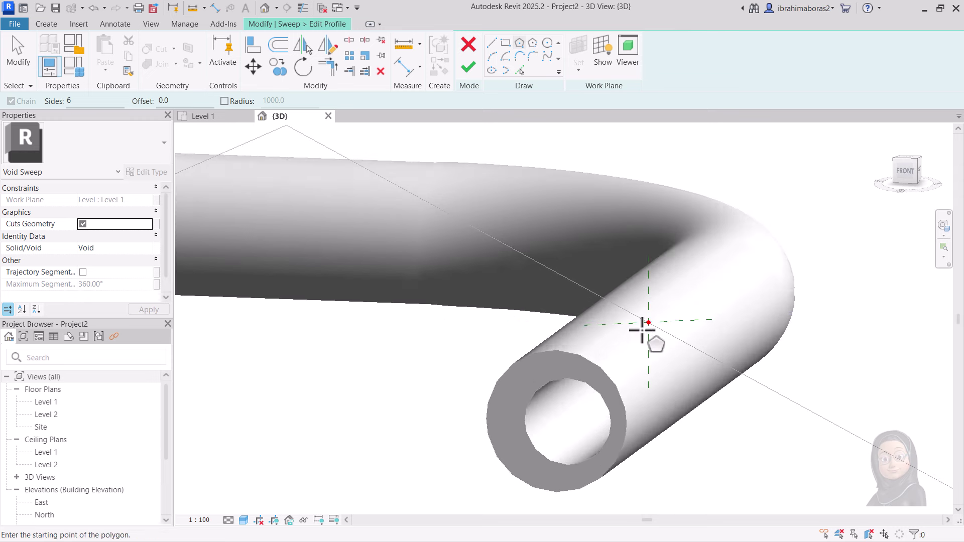
click(647, 323)
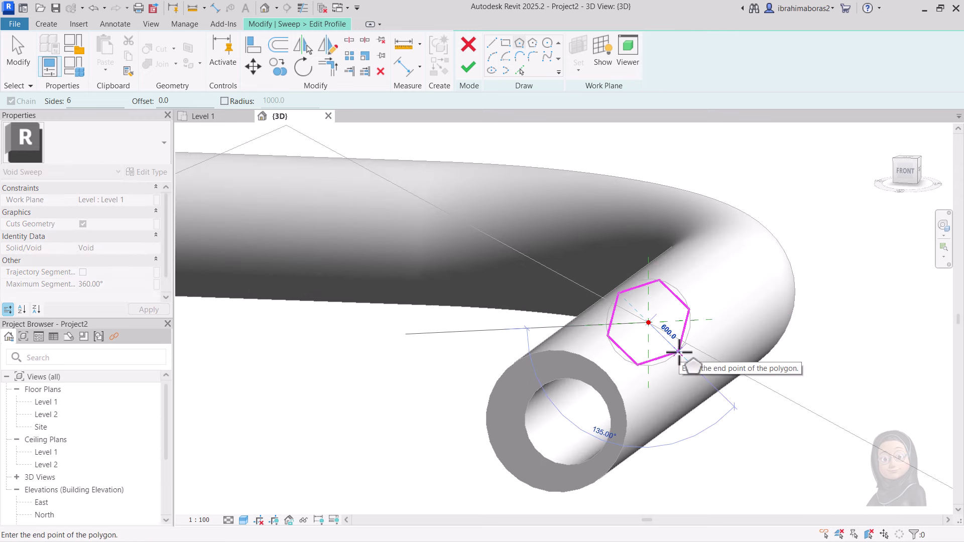
click(677, 348)
scroll(850, 318, down, 2)
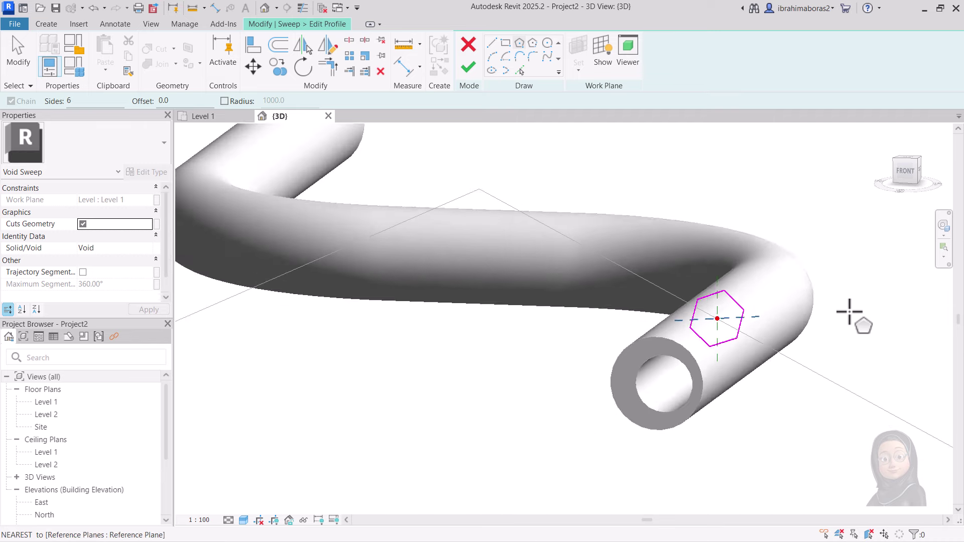
scroll(849, 312, down, 1)
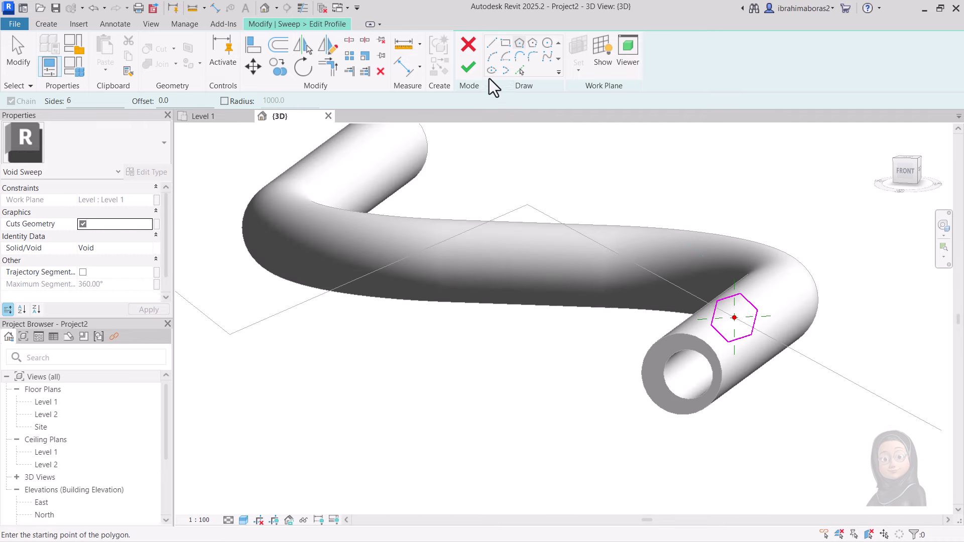
click(471, 70)
click(471, 70)
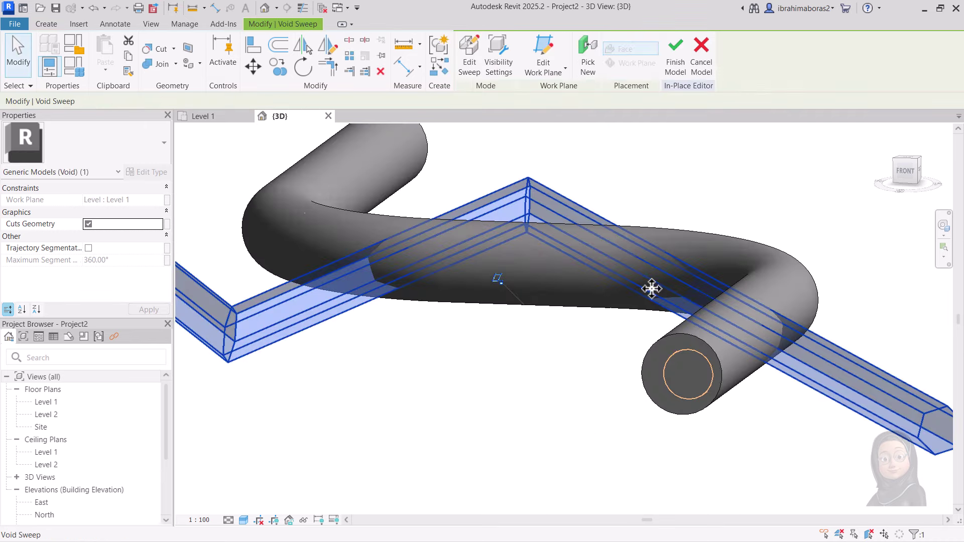
middle_drag(803, 359, 743, 370)
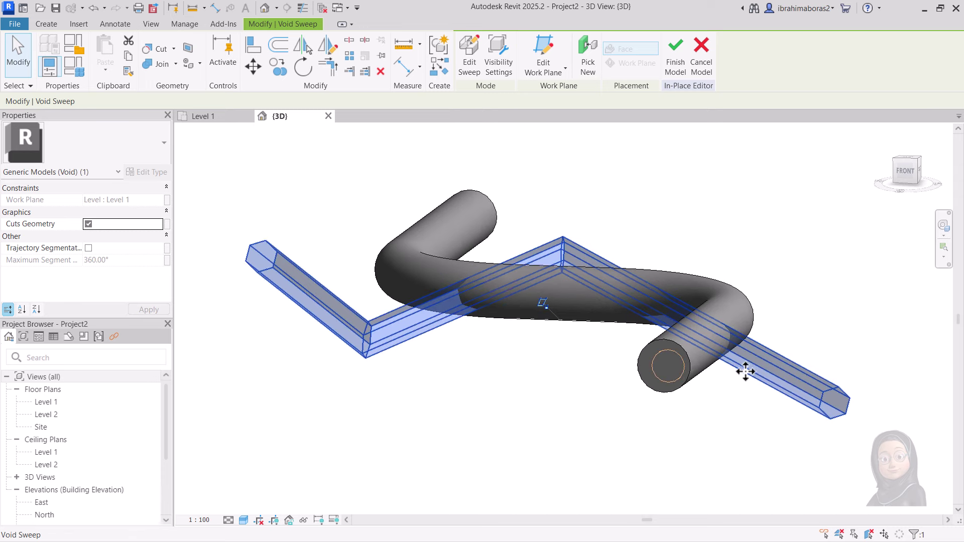
scroll(740, 367, up, 3)
scroll(740, 366, down, 3)
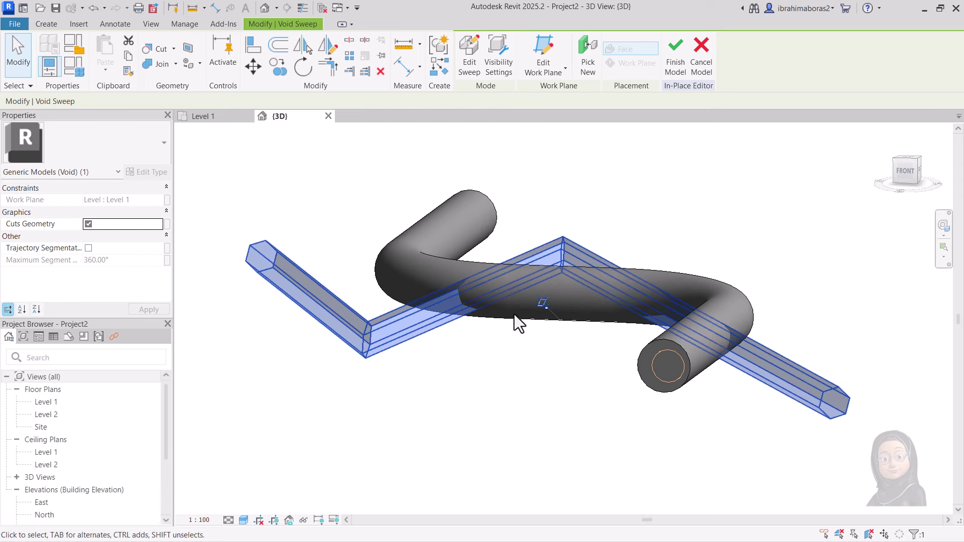
scroll(670, 363, up, 1)
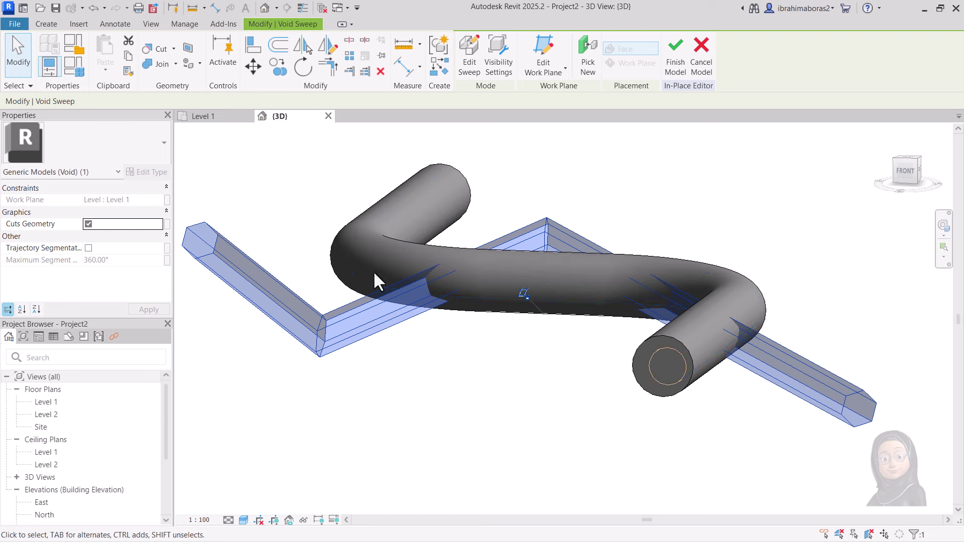
scroll(462, 262, up, 2)
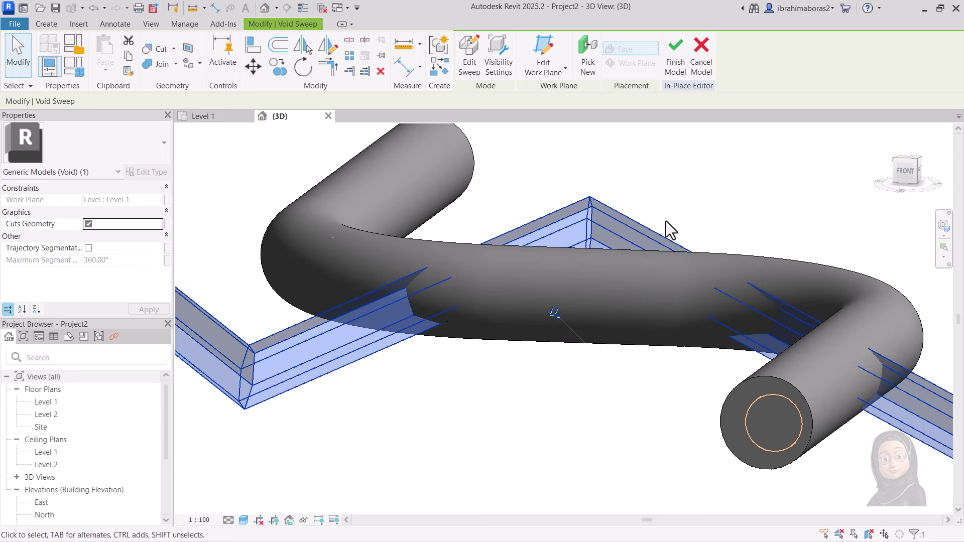
scroll(665, 220, down, 1)
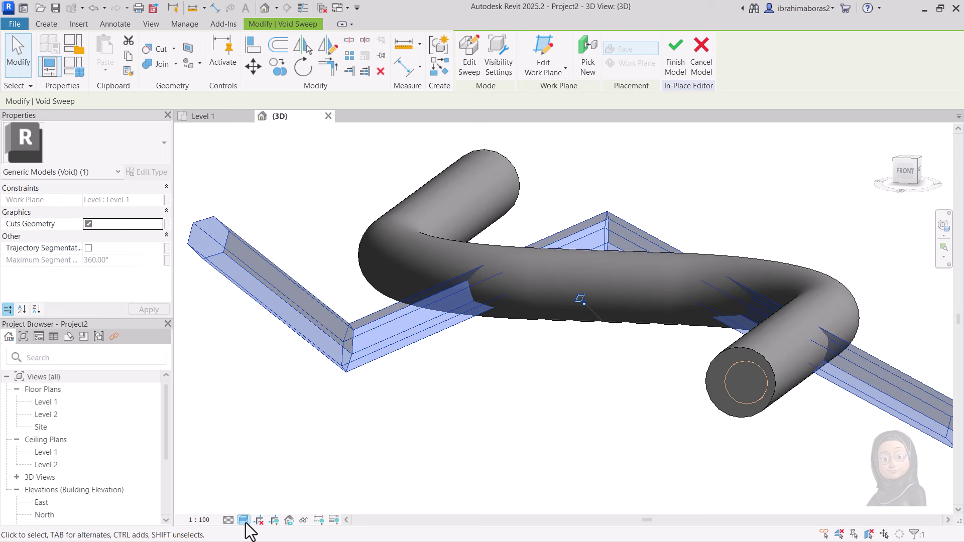
Finish the in-place model so the zigzag void cuts through the pipe.
click(676, 54)
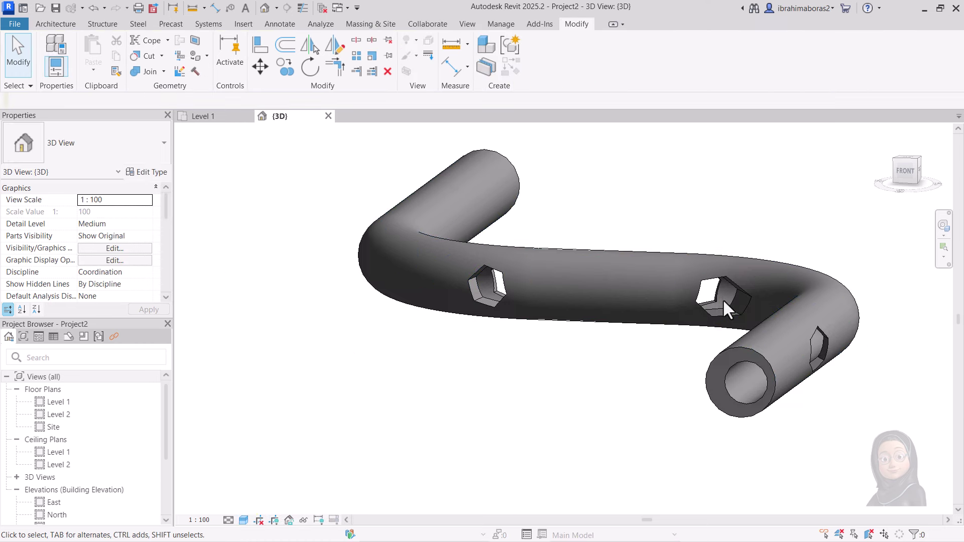
scroll(495, 278, up, 2)
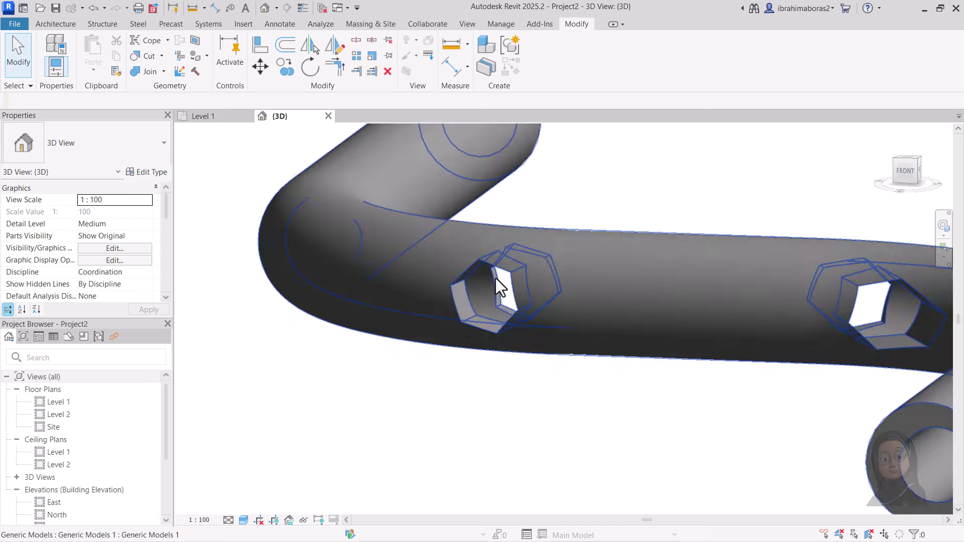
scroll(495, 278, up, 1)
scroll(511, 297, down, 3)
scroll(509, 300, down, 3)
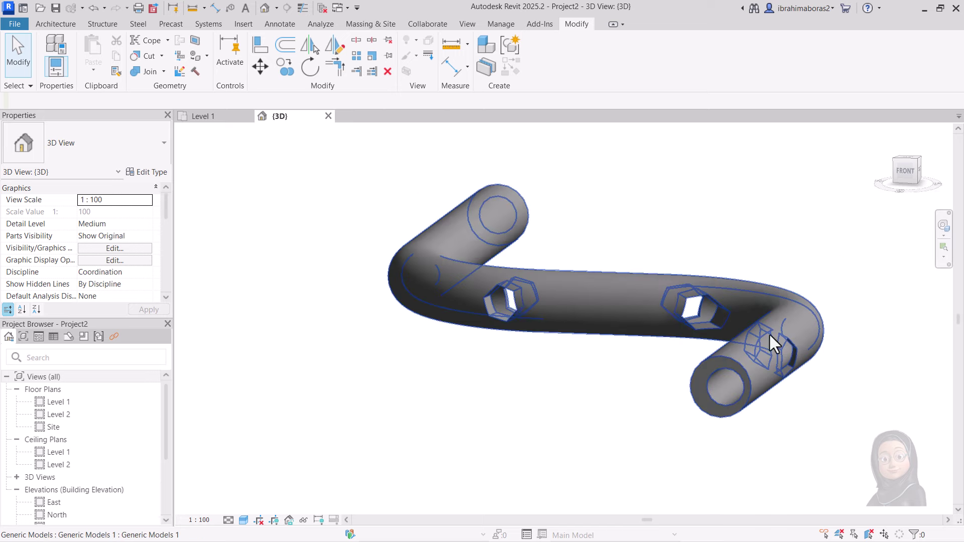
Orbit and pan around the pipe end to inspect the hexagonal holes.
scroll(770, 381, up, 2)
scroll(773, 374, up, 2)
scroll(773, 380, up, 1)
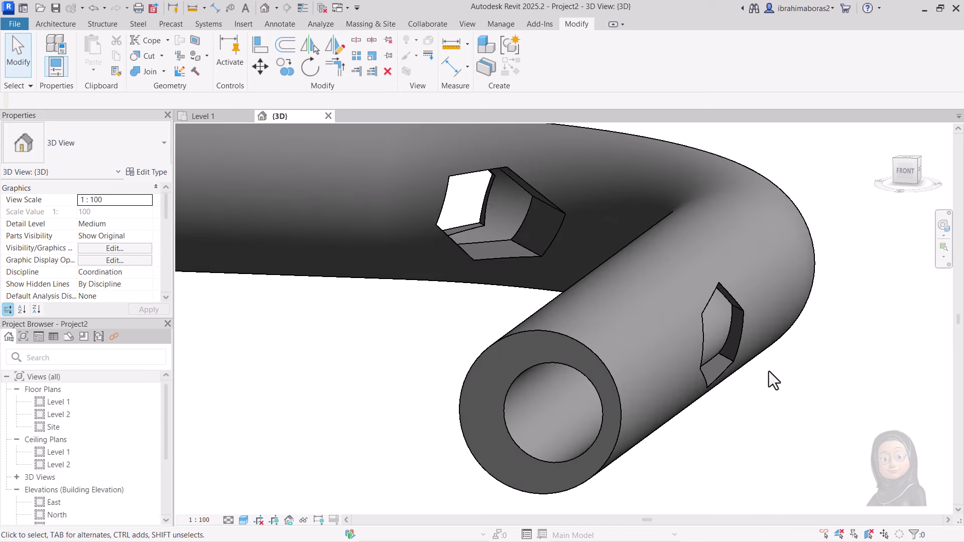
mouse_move(769, 371)
shift+middle_down()
mouse_move(783, 387)
mouse_move(742, 392)
mouse_move(757, 383)
mouse_move(806, 389)
mouse_move(709, 326)
shift+middle_up()
scroll(706, 325, down, 5)
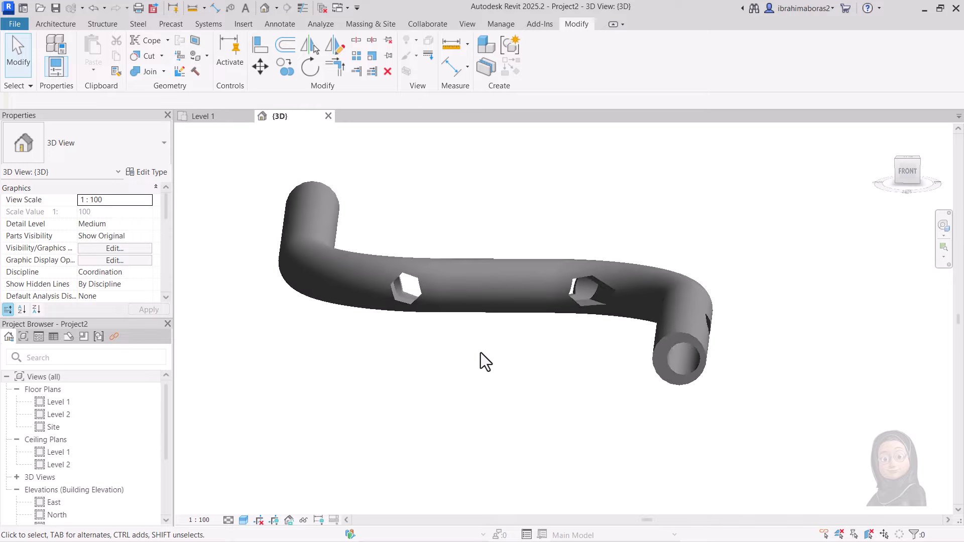
mouse_move(480, 352)
middle_down()
mouse_move(577, 366)
mouse_move(587, 357)
middle_up()
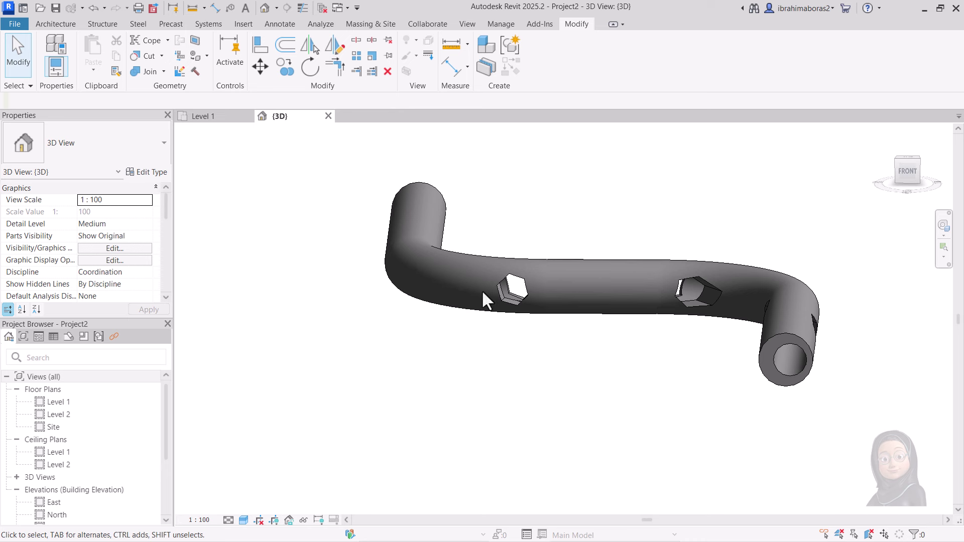